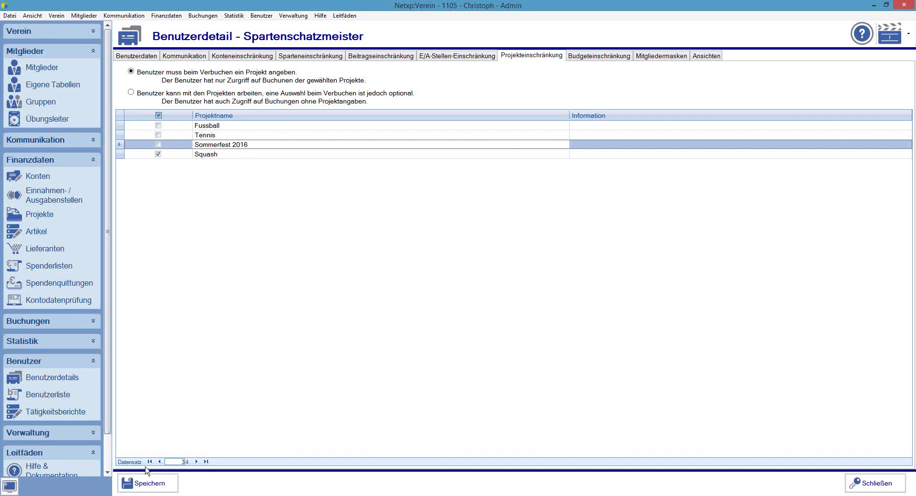
- Save the Spartenschatzmeister's project restriction and log in as the Kassier Squash user from the user list
click(140, 483)
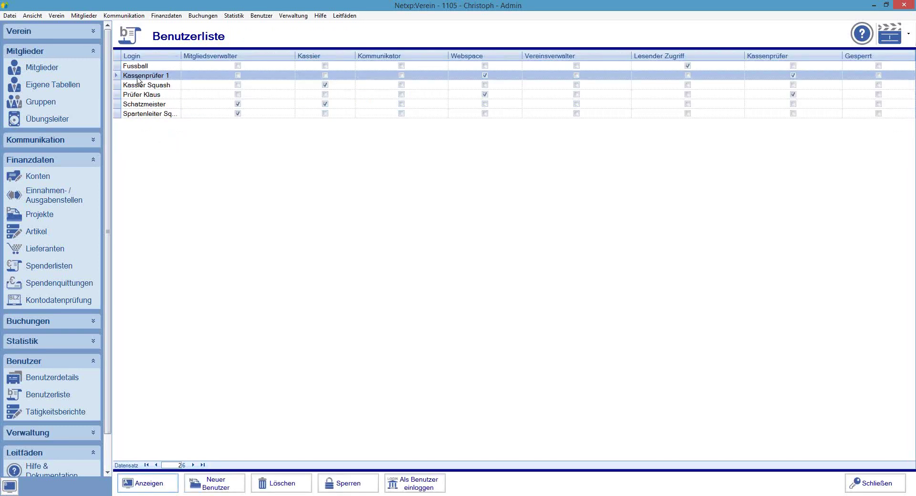
click(181, 86)
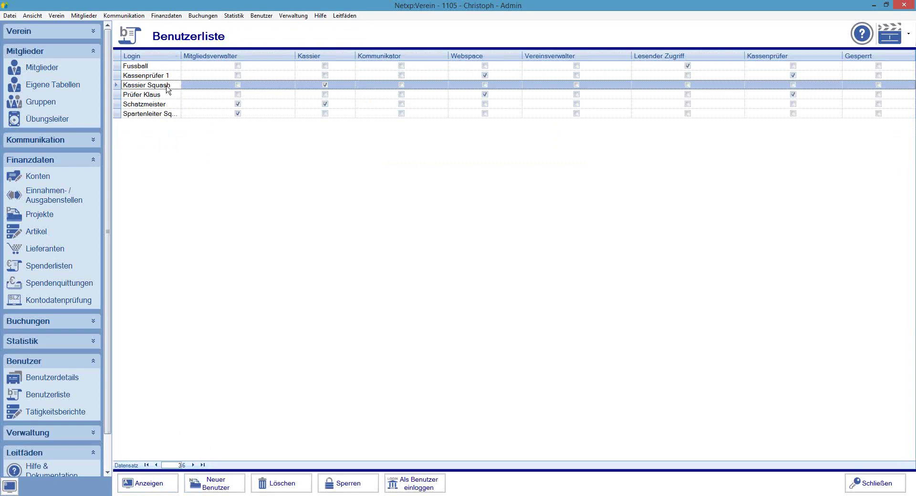
click(415, 486)
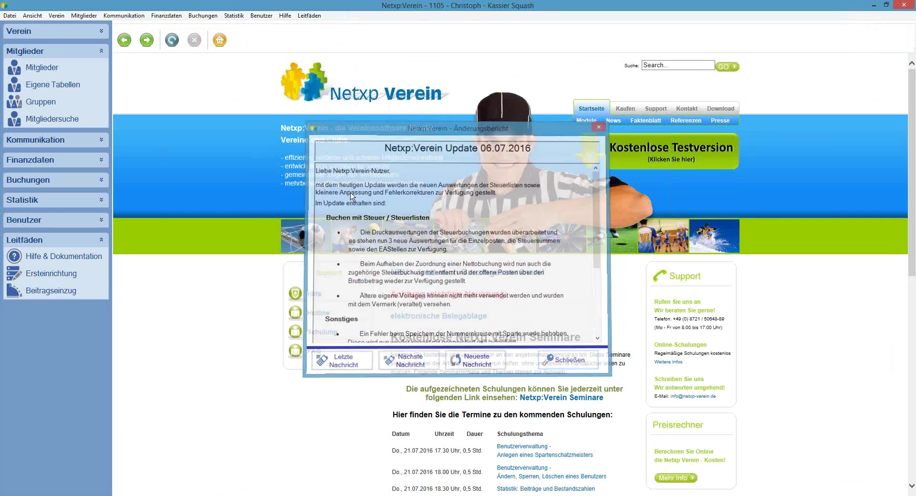
- Examine the Sparten and Mitgliedergruppen filters in the member list, testing the Fussball C-Jugend group filter
click(10, 68)
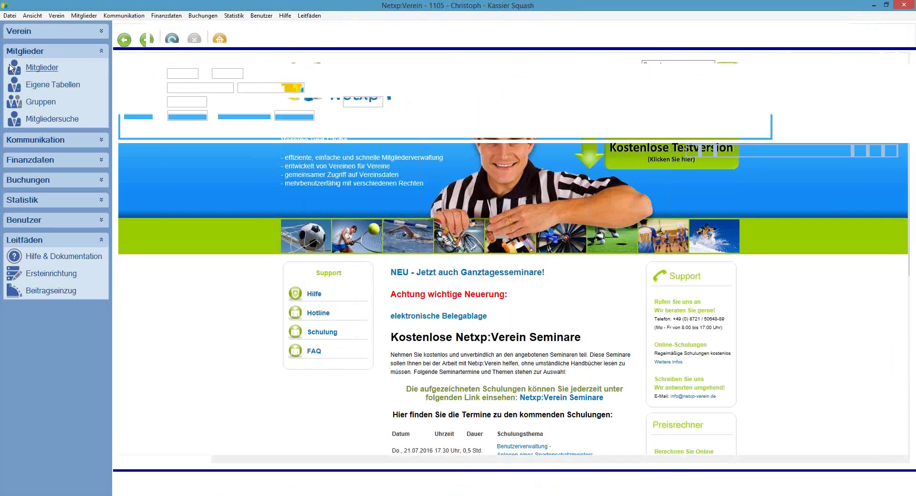
click(221, 264)
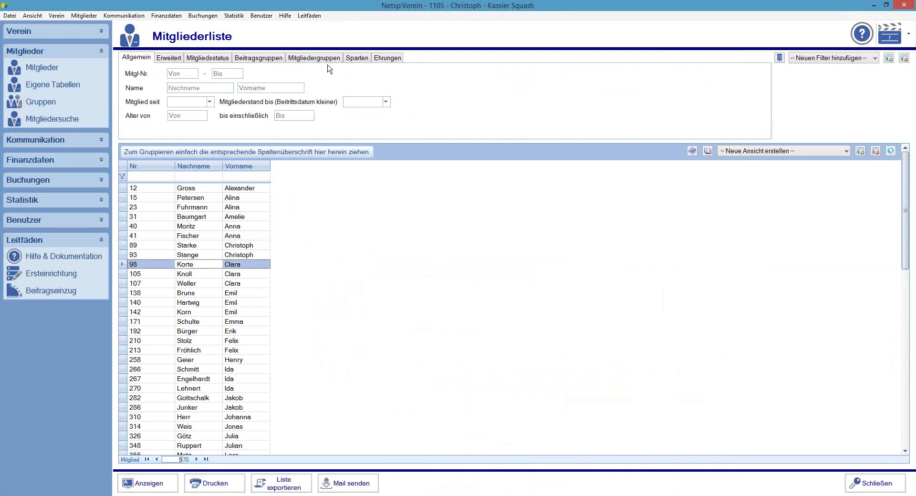
click(355, 59)
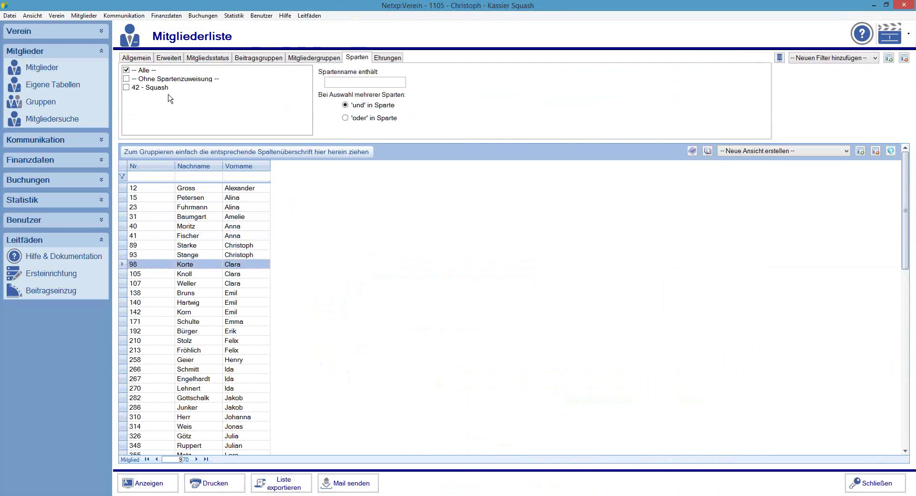
click(327, 58)
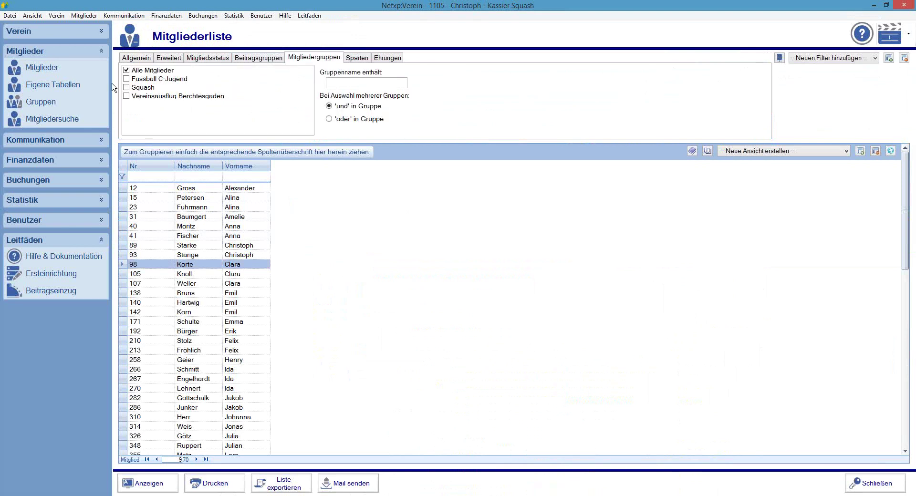
click(126, 79)
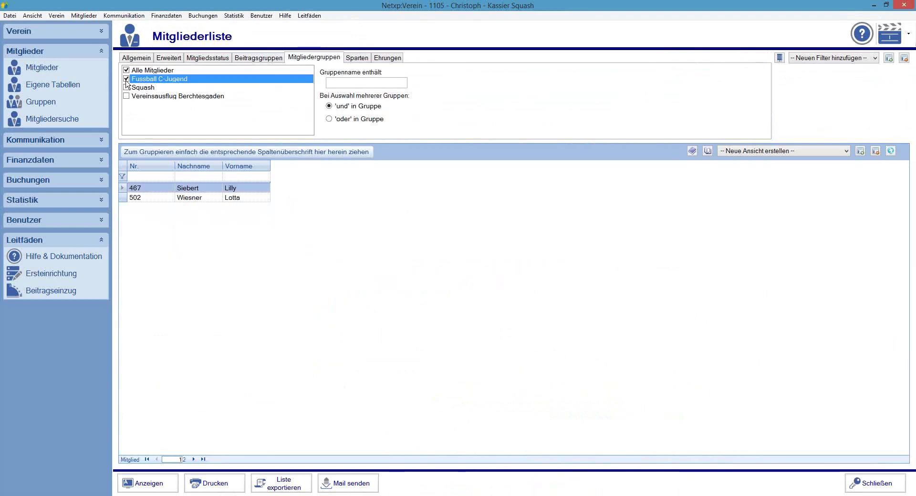
click(126, 79)
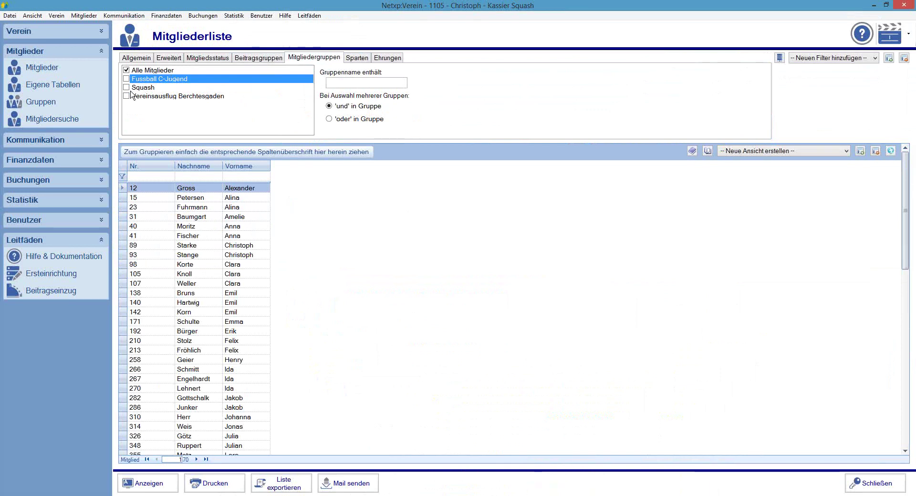
click(127, 89)
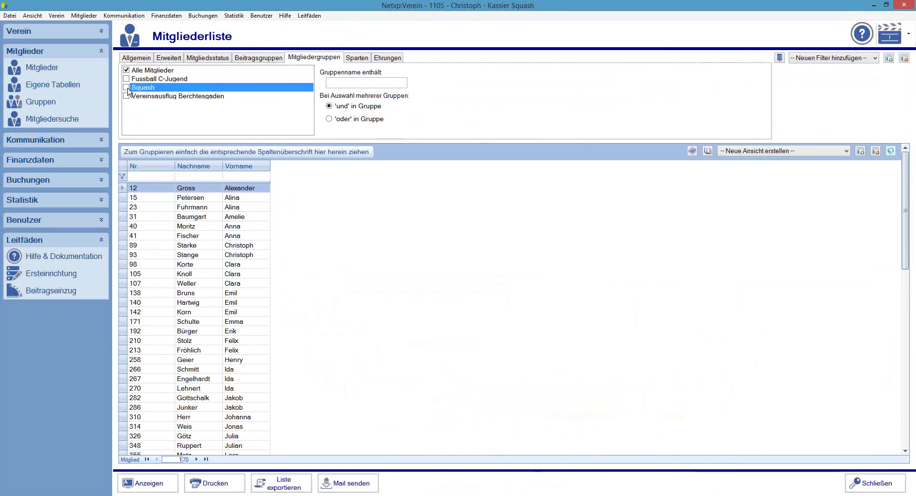
- Review the member list's Beitragsgruppen, Mitgliedsstatus, Erweitert and Allgemein filter options
click(255, 59)
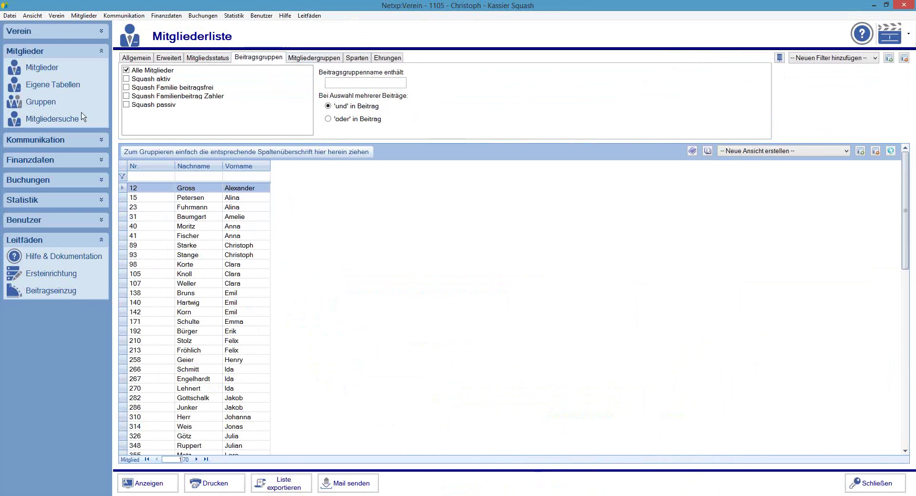
click(210, 60)
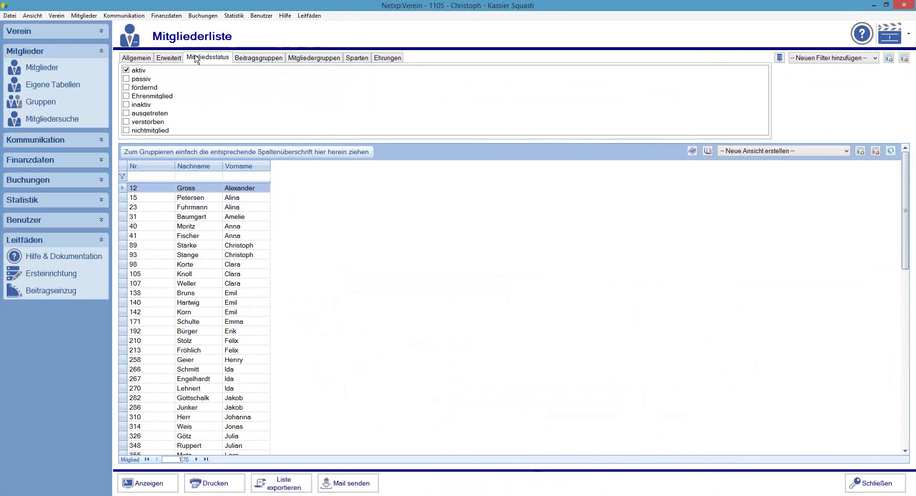
click(174, 61)
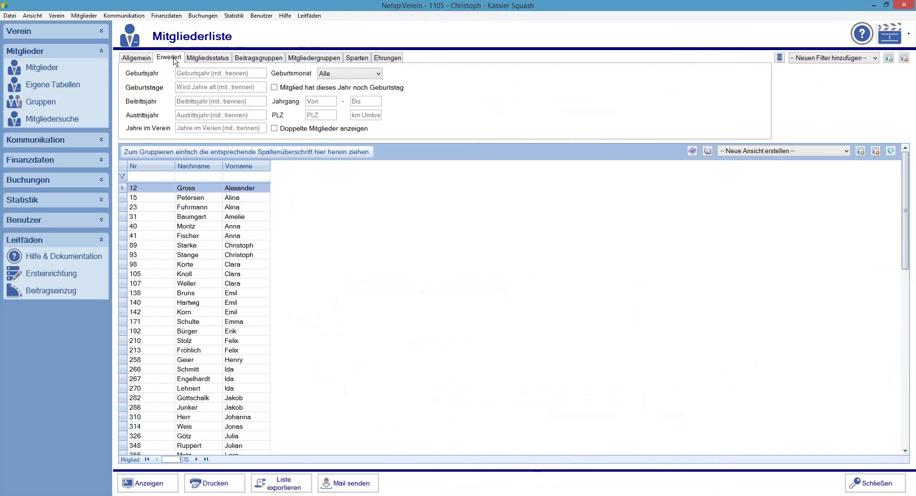
click(138, 59)
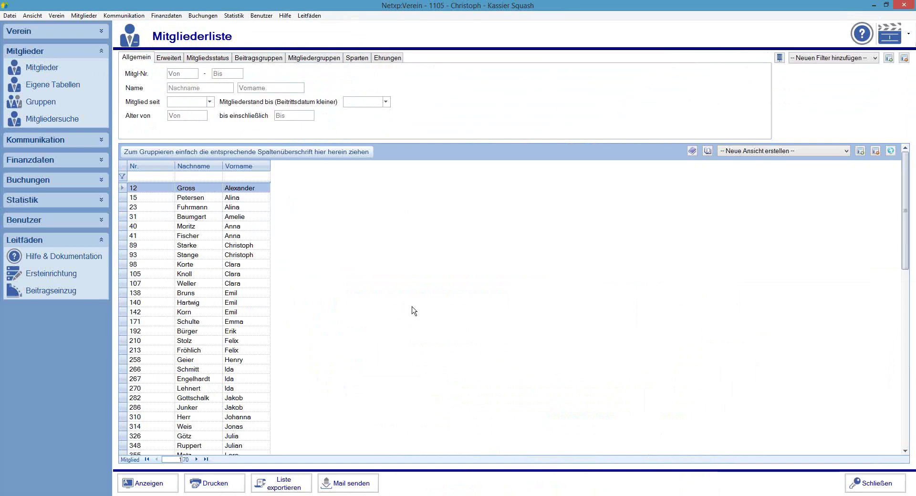
- Check which Konten and Einnahmen-/Ausgabenstellen are available to the Kassier Squash login
click(70, 160)
click(37, 176)
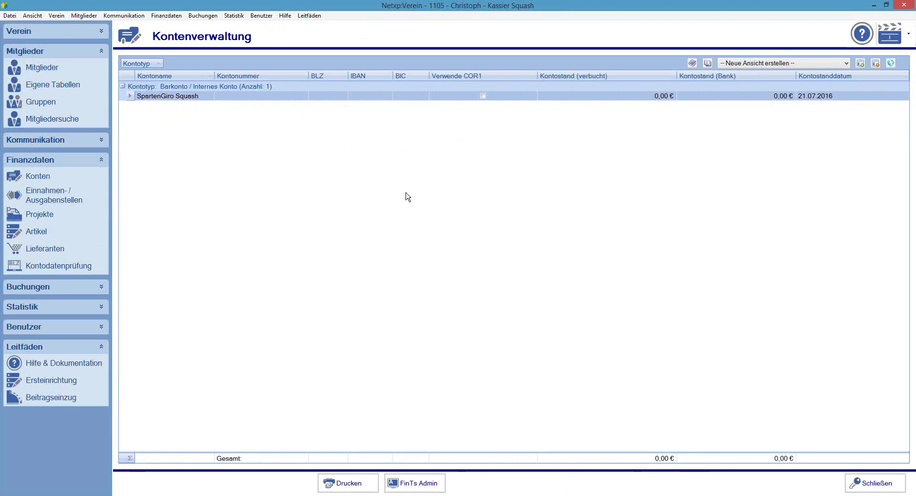
click(60, 195)
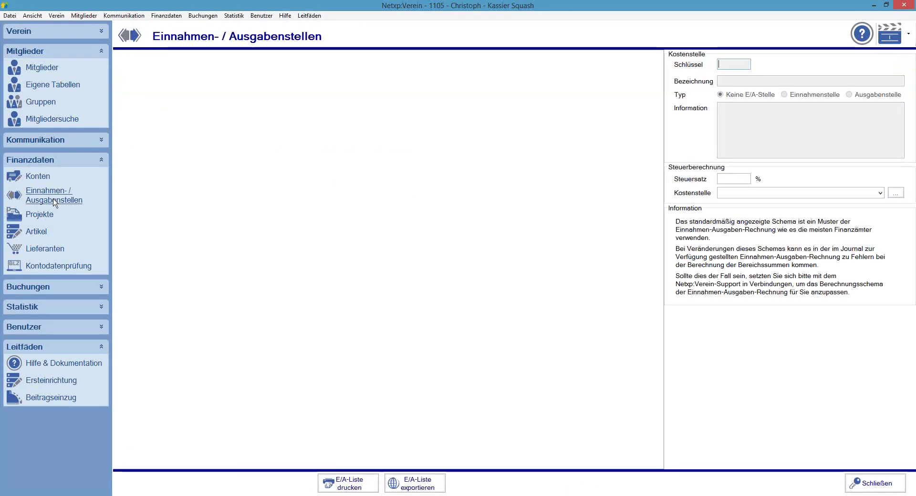
click(36, 177)
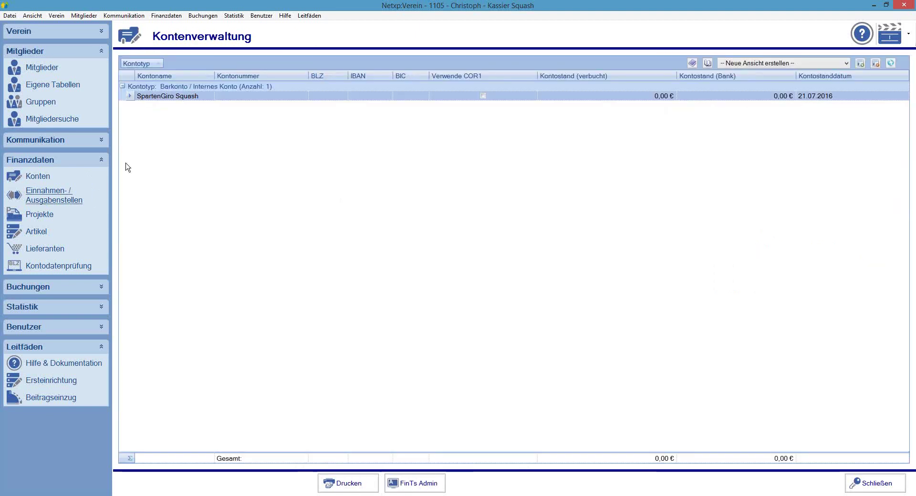
click(50, 196)
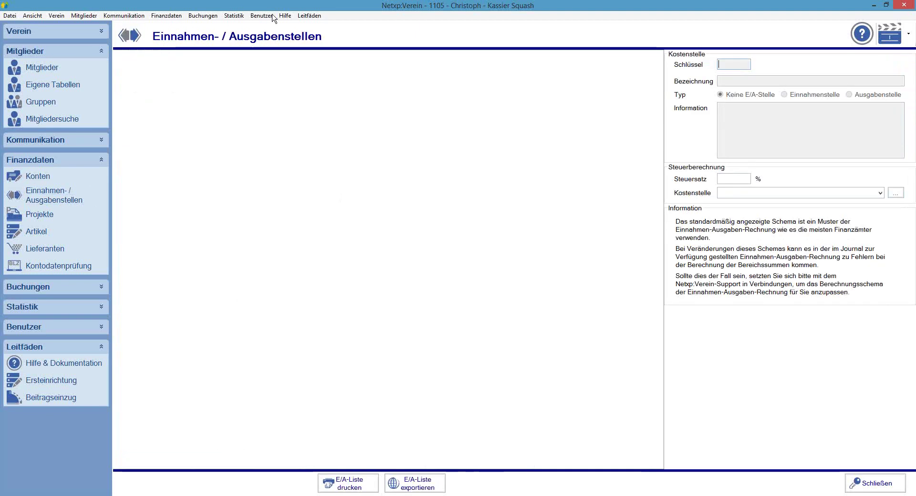
click(32, 180)
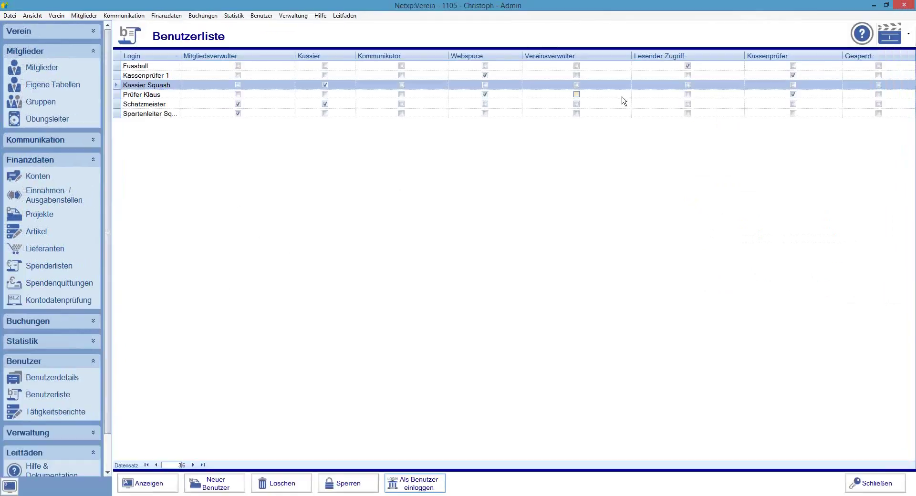
- Allow the E/A-Stelle 1104 - Beiträge Squash in the Kassier Squash user's restrictions and save the user
double_click(163, 87)
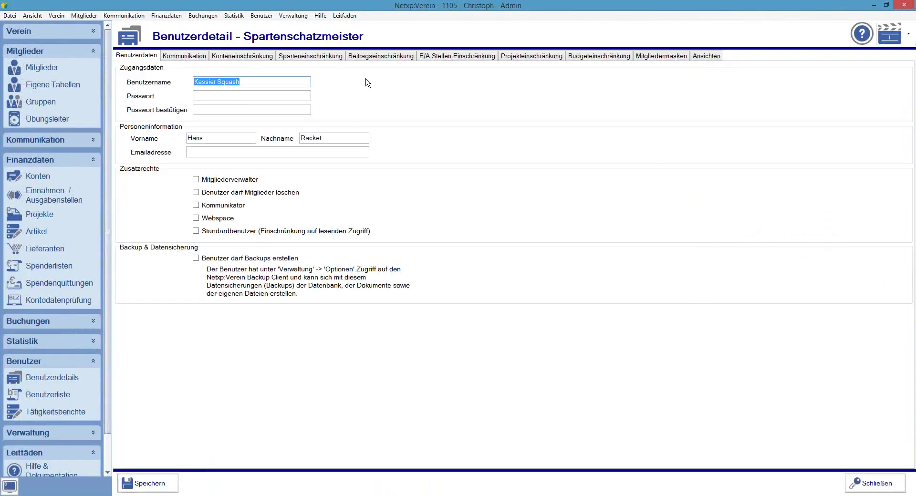
click(448, 56)
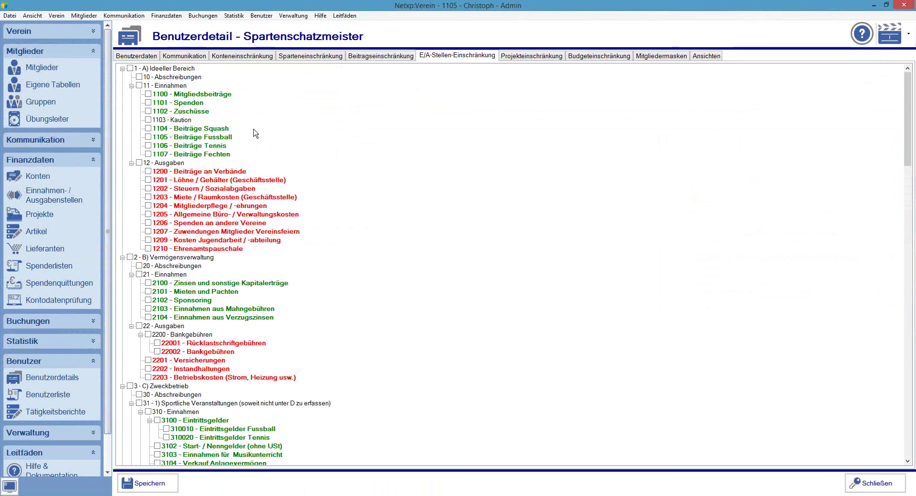
click(148, 128)
click(145, 484)
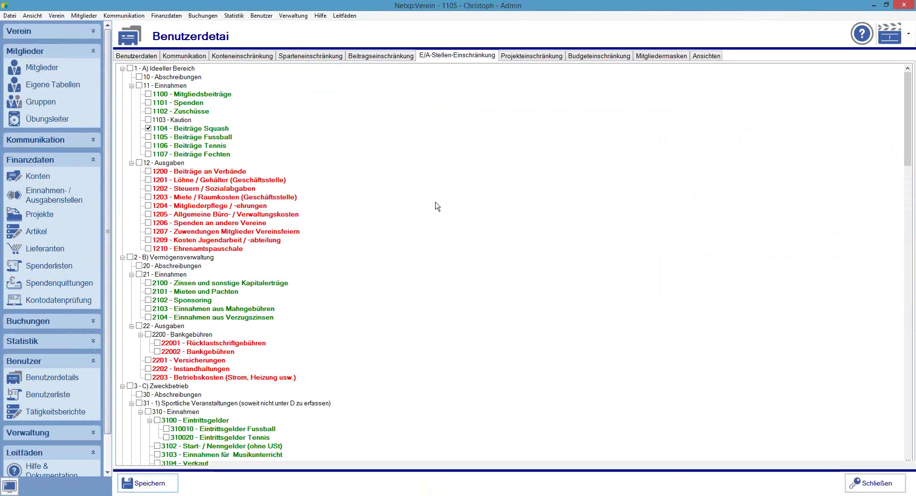
- Log in as Kassier Squash again and check the Einnahmen-/Ausgabenstellen available to that user
click(147, 88)
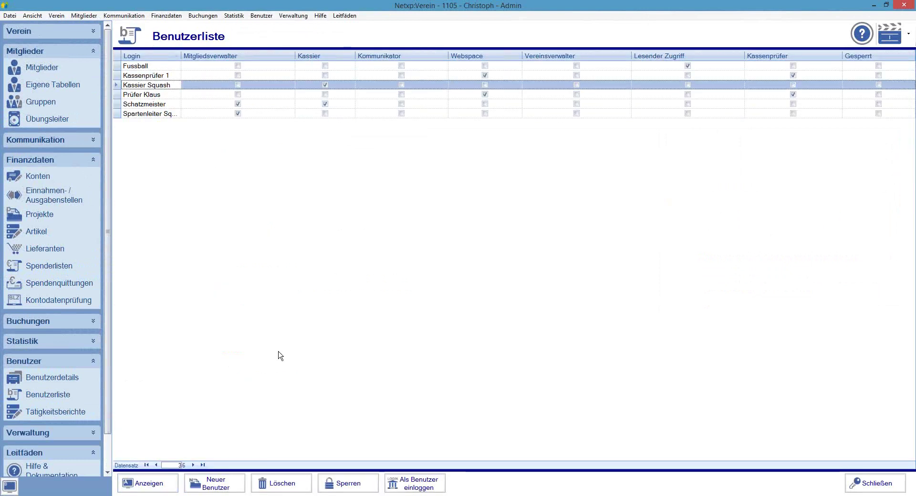
click(418, 488)
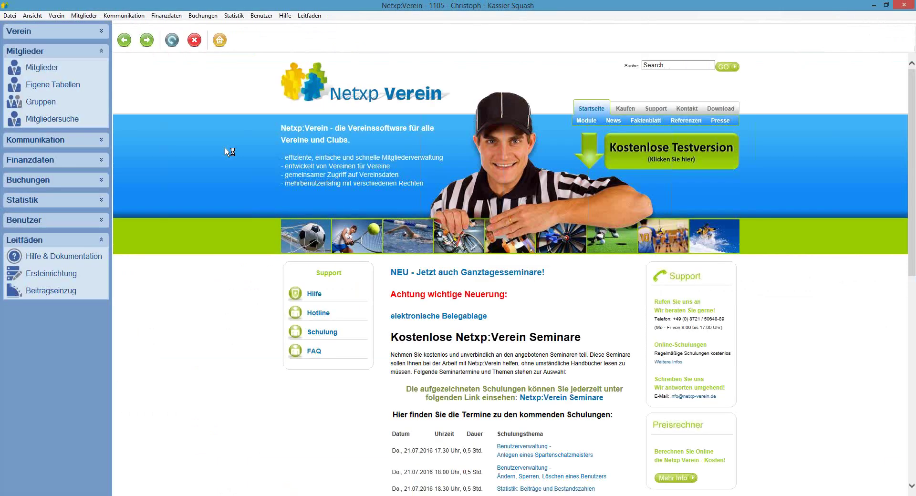
click(50, 181)
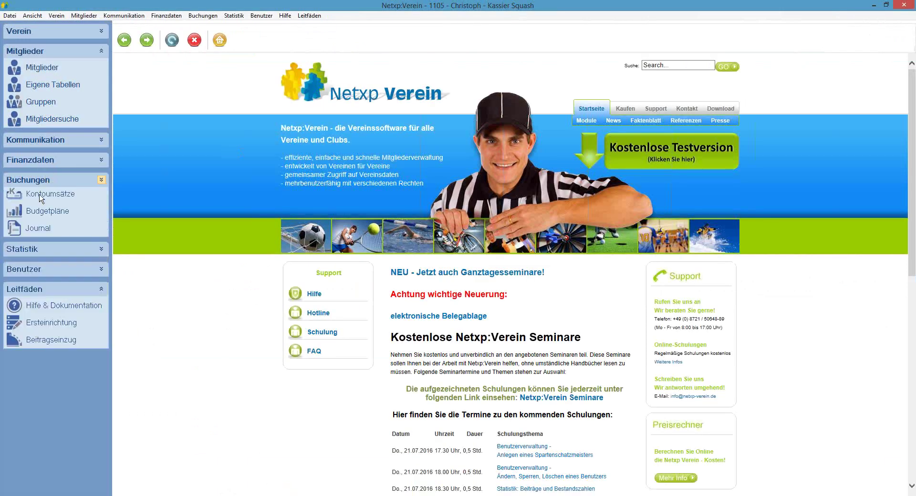
click(47, 160)
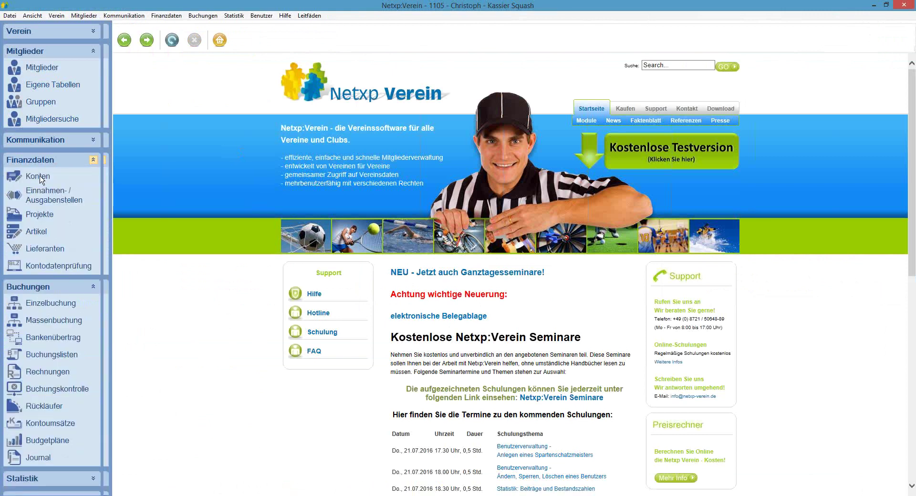
click(65, 203)
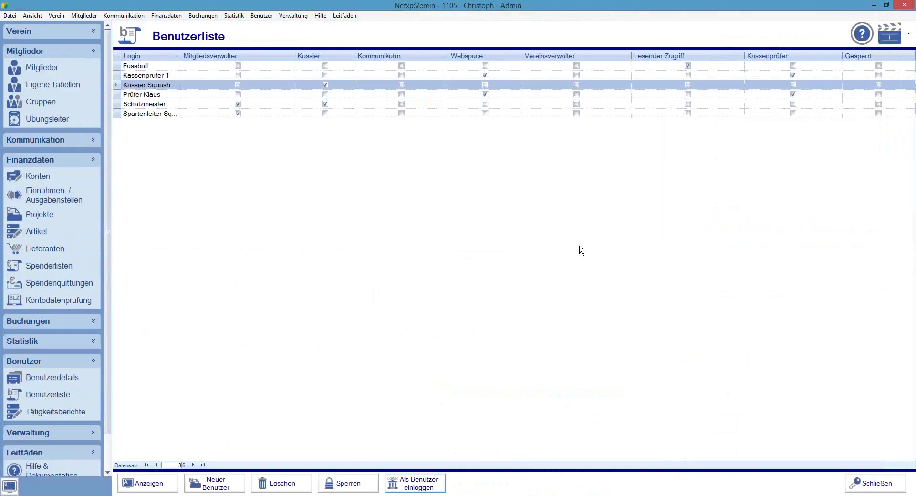
- Allow the whole 1 - A) Ideeller Bereich branch in Kassier Squash's E/A-Stellen restriction and check the list under that login
double_click(137, 86)
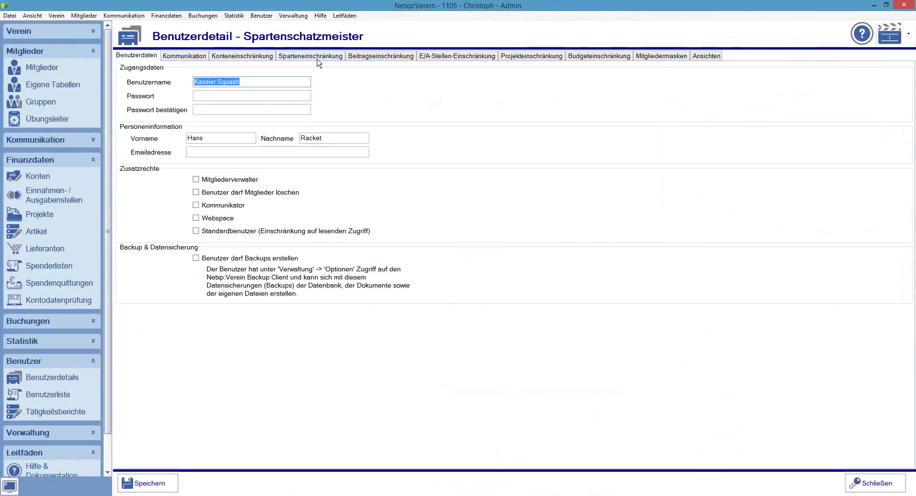
click(430, 56)
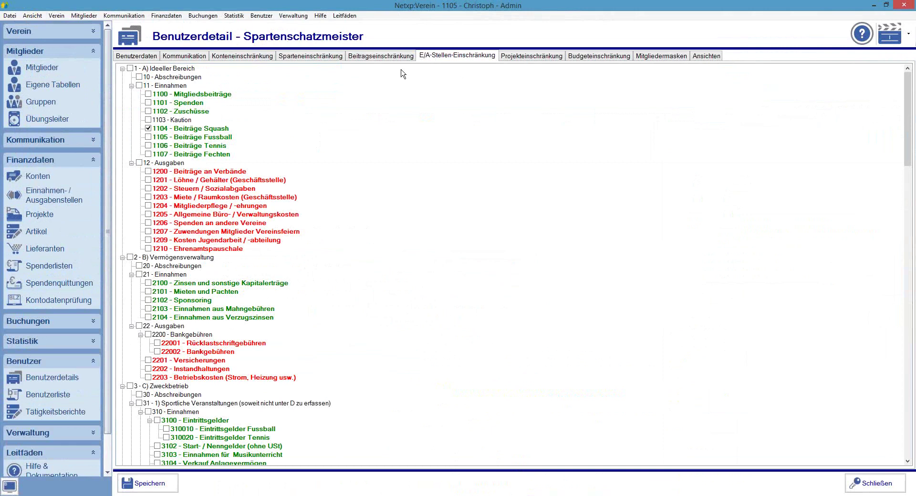
click(129, 68)
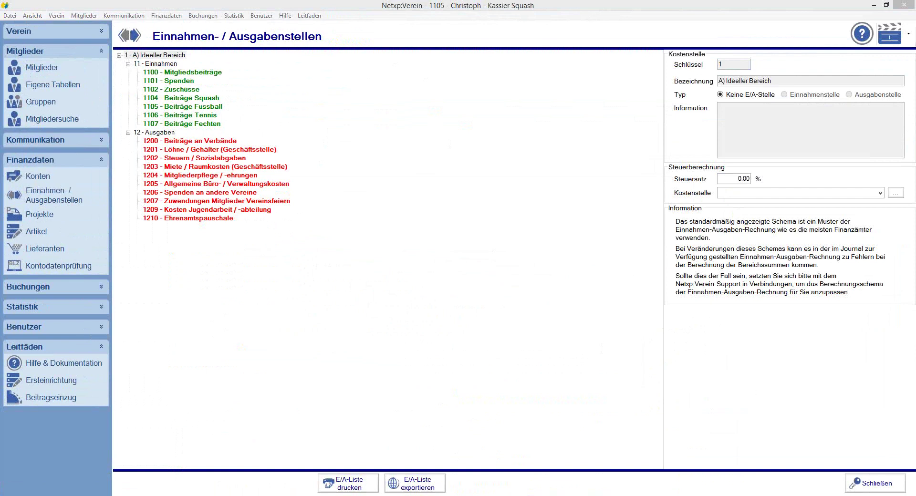
click(876, 488)
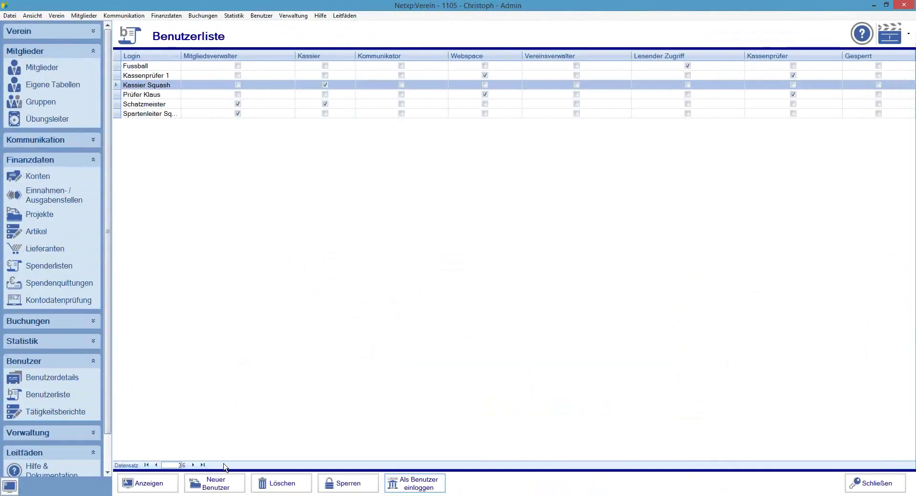
- In Kassier Squash's E/A-Stellen restriction, deselect 12 - Ausgaben and the income items 1100, 1101, 1102, 1105, 1106 and 1107
click(149, 484)
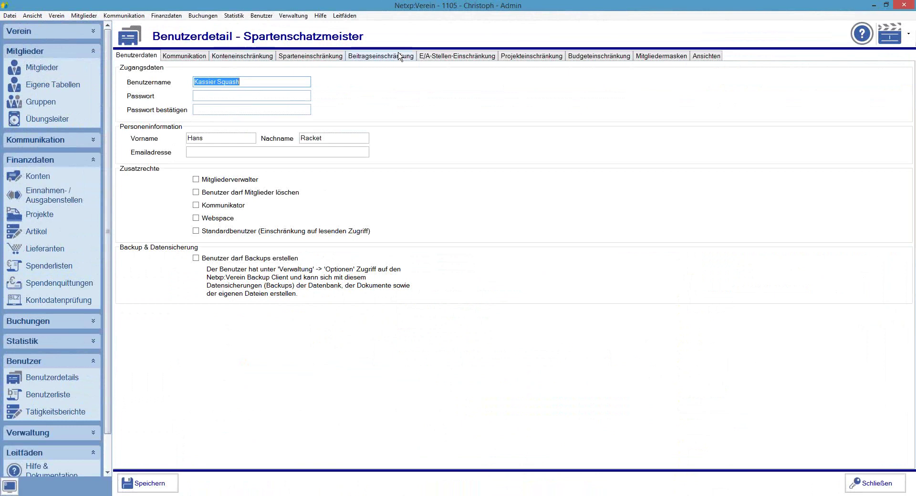
click(458, 55)
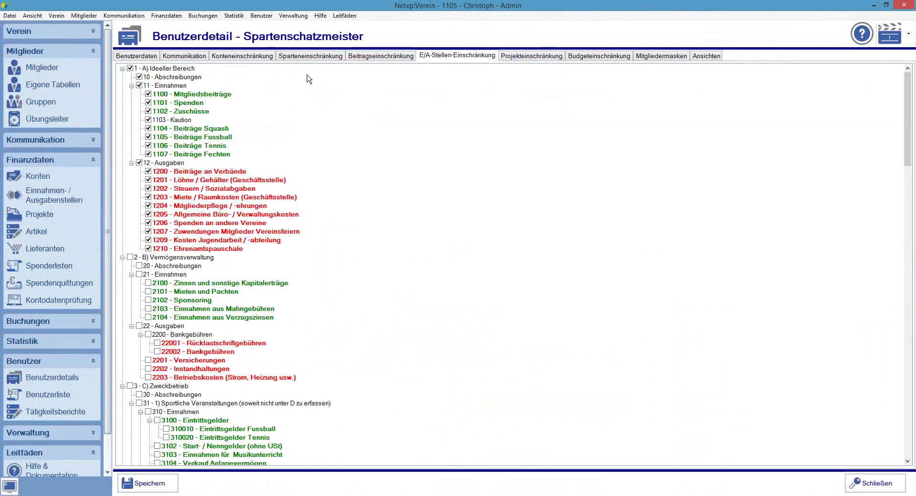
click(139, 162)
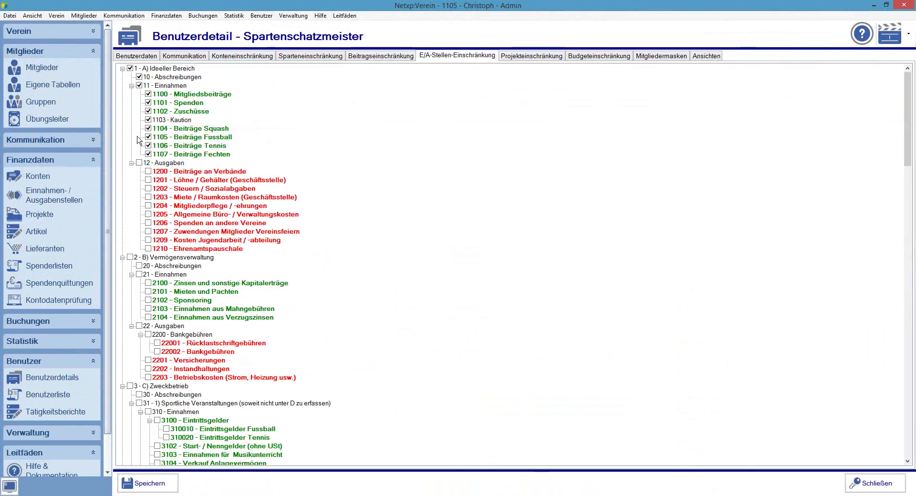
click(148, 94)
click(148, 103)
click(148, 111)
click(148, 145)
click(148, 154)
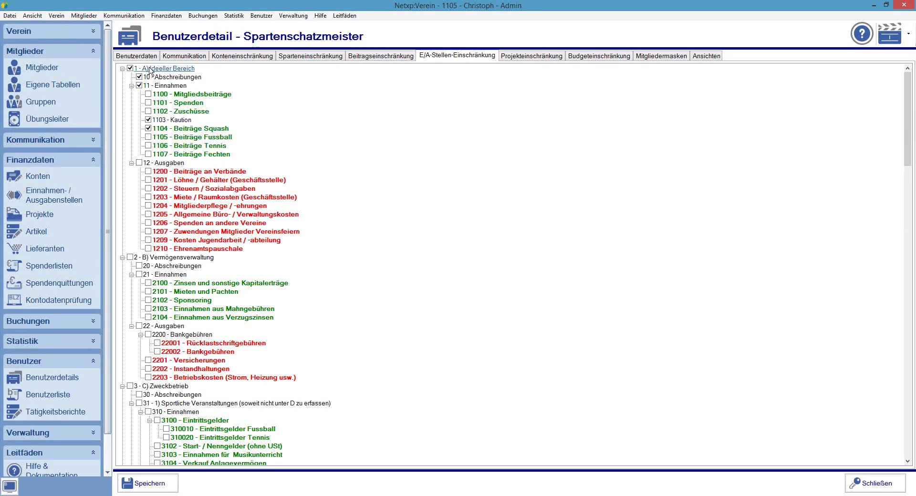
- Save the changed E/A-Stellen restriction and log in as Kassier Squash from the Benutzerliste
click(139, 482)
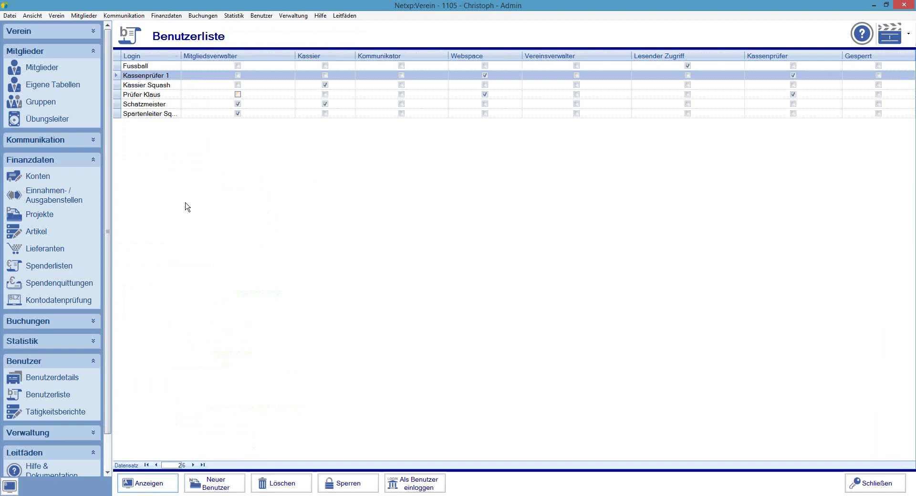
click(145, 85)
click(415, 484)
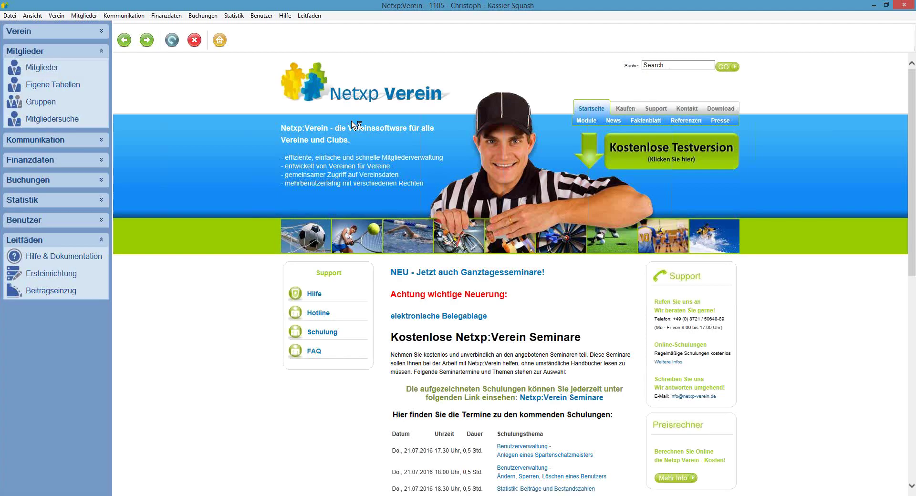
- Check the Einnahmen-/Ausgabenstellen, including 1104 - Beiträge Squash, and the Projekte and Artikel available to Kassier Squash
click(26, 162)
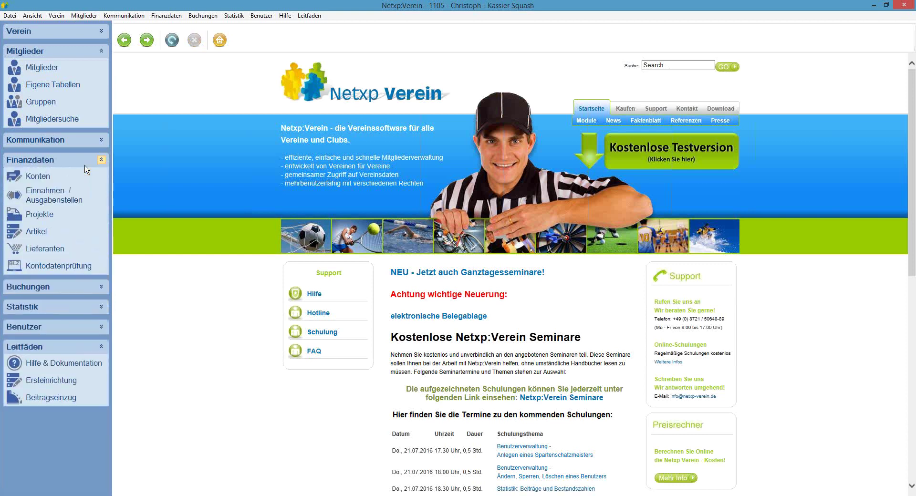
click(51, 195)
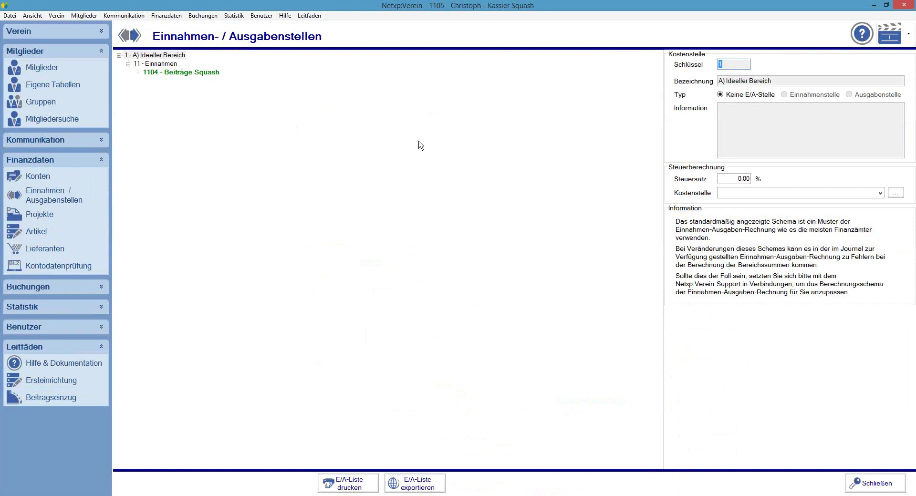
click(175, 73)
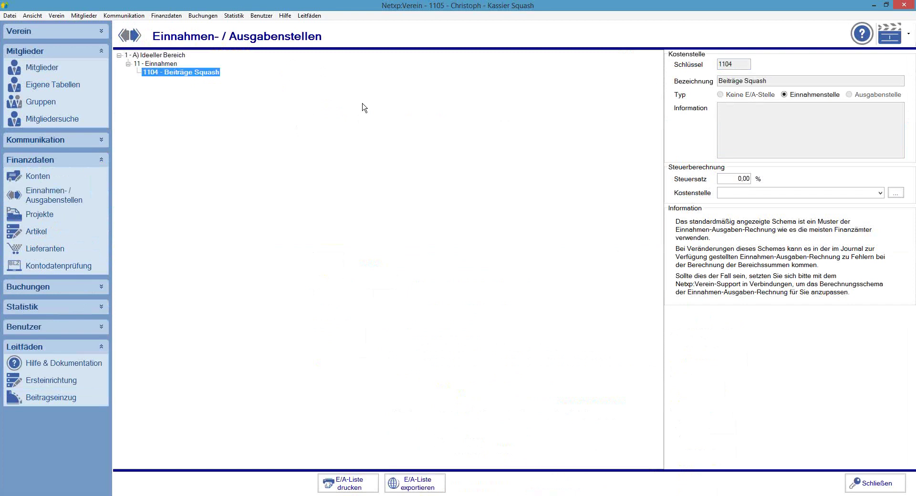
click(33, 219)
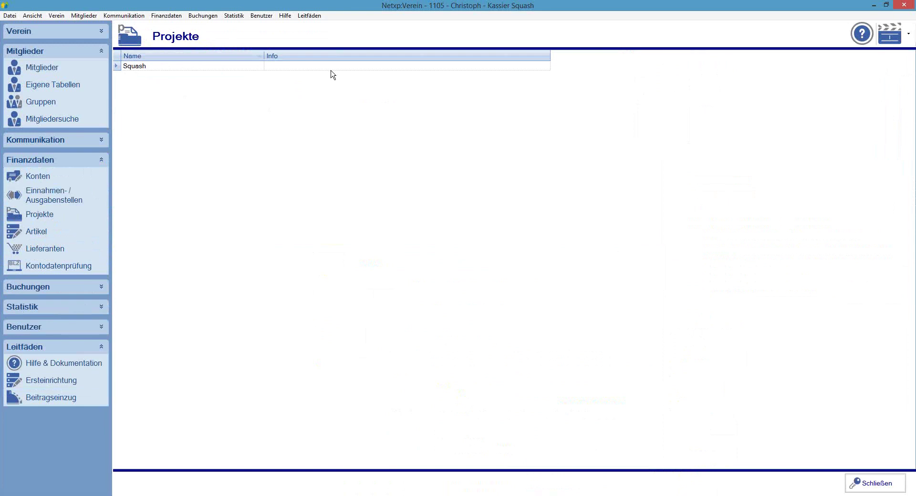
click(17, 232)
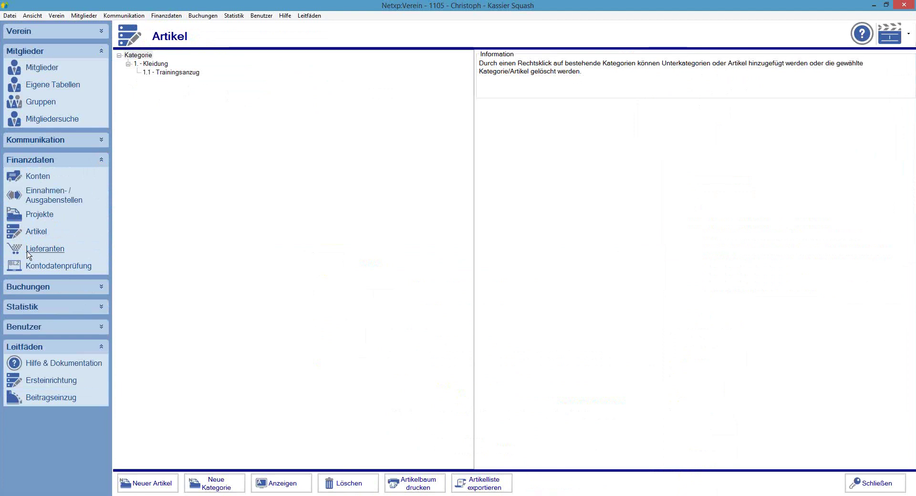
- Start an Einzelbuchung on the SpartenGiro Squash account and choose a member from the search as the Buchungspartner
click(101, 286)
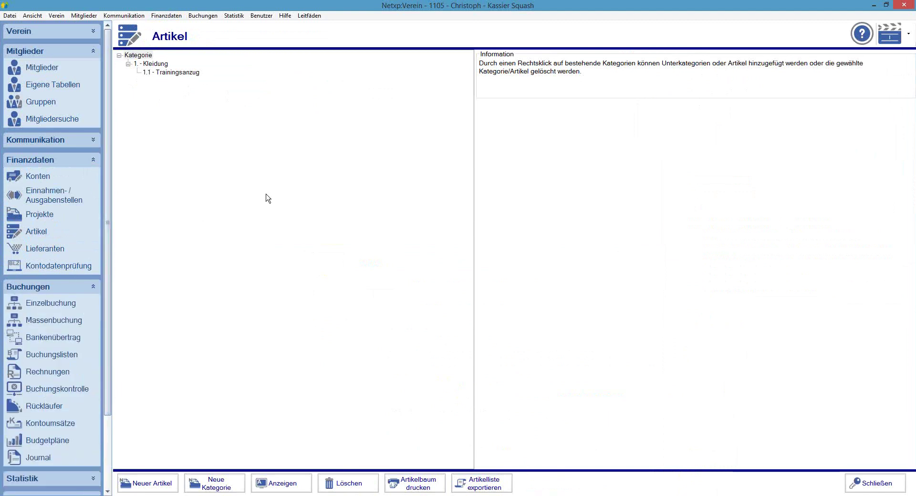
click(29, 304)
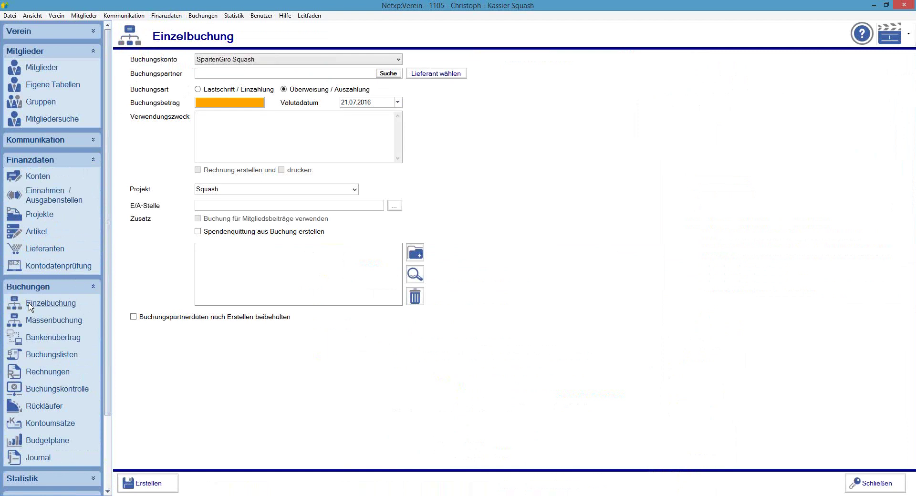
click(254, 74)
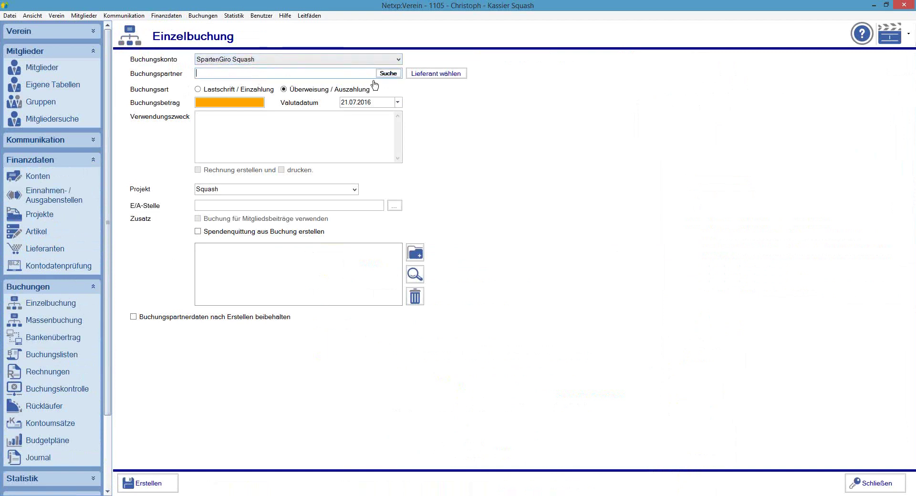
click(387, 74)
double_click(399, 220)
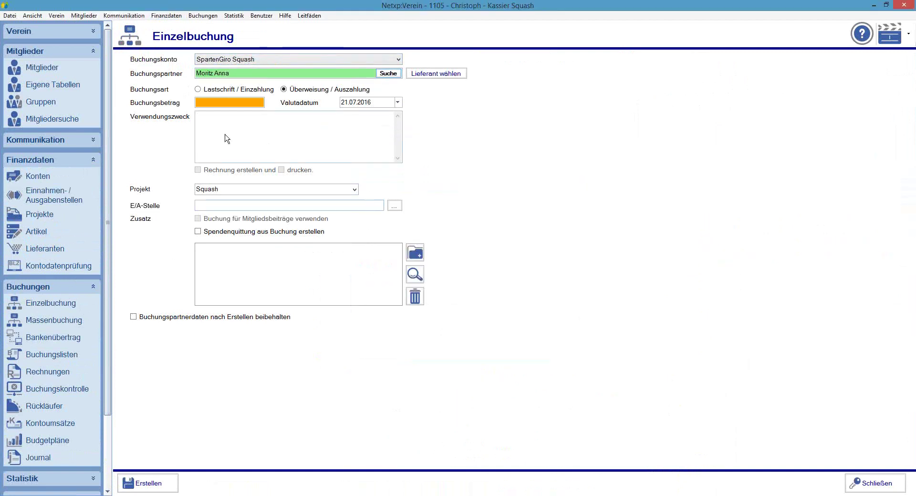
- Set the Buchungsbetrag to 50,00 and the Verwendungszweck to Aufwandsentschädigung, and check the project choices, keeping Squash
text(50)
click(260, 143)
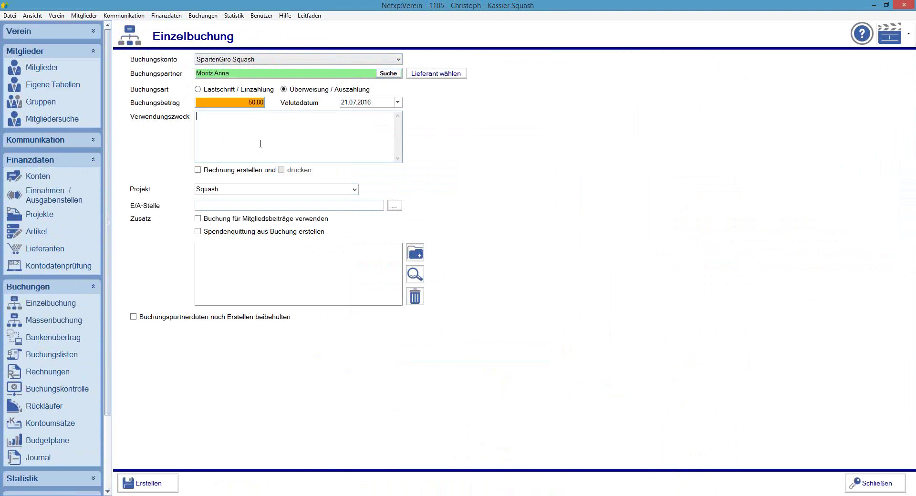
text(Aufwandsentschädigung)
key(Tab)
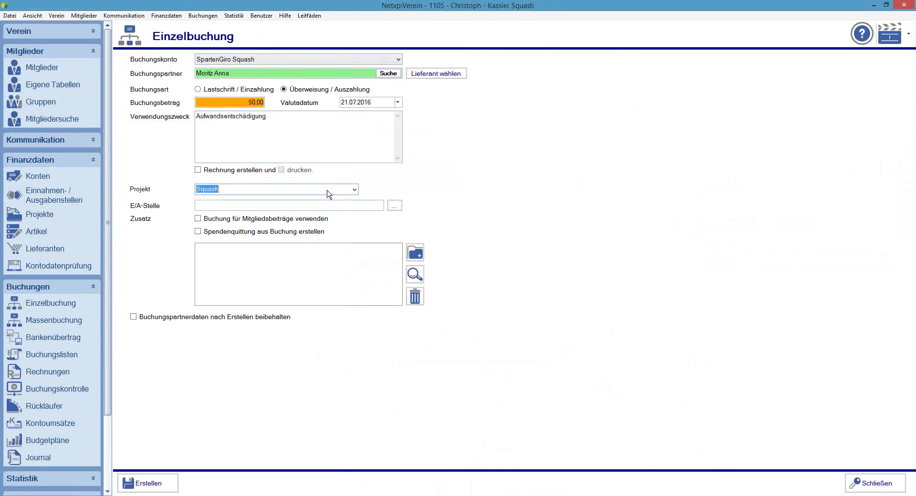
click(354, 190)
click(355, 189)
- Assign E/A-Stelle 1104 - Beiträge Squash to the booking and create it
click(394, 206)
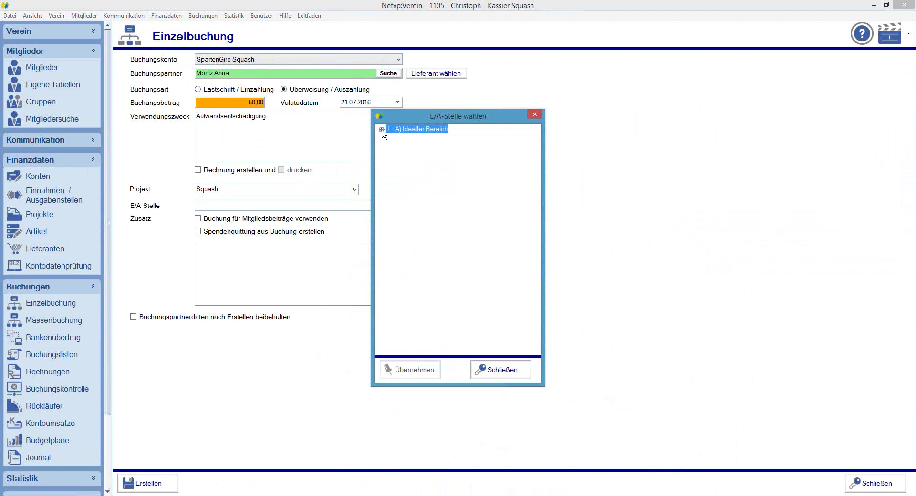
click(382, 129)
click(390, 138)
click(429, 146)
click(410, 369)
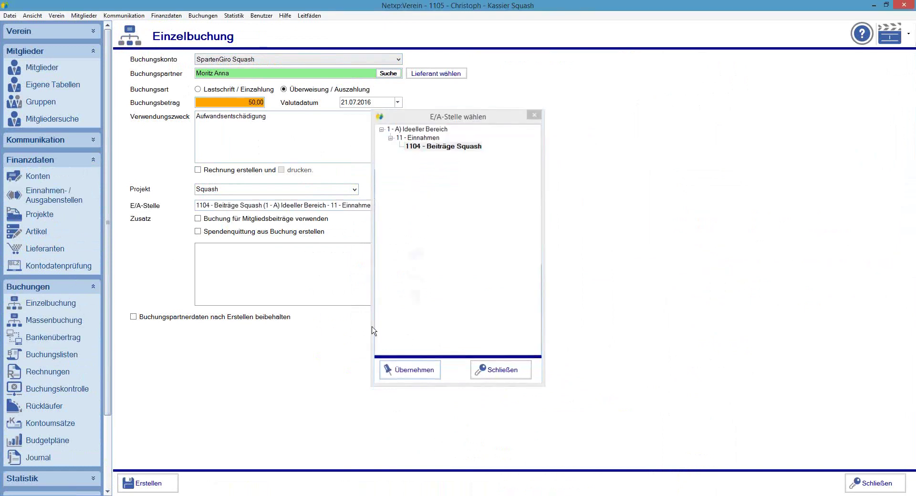
click(139, 484)
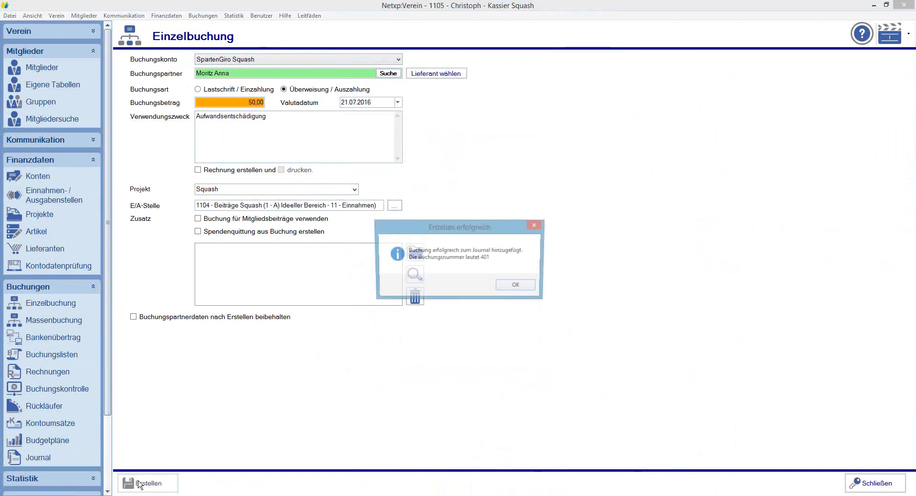
click(502, 287)
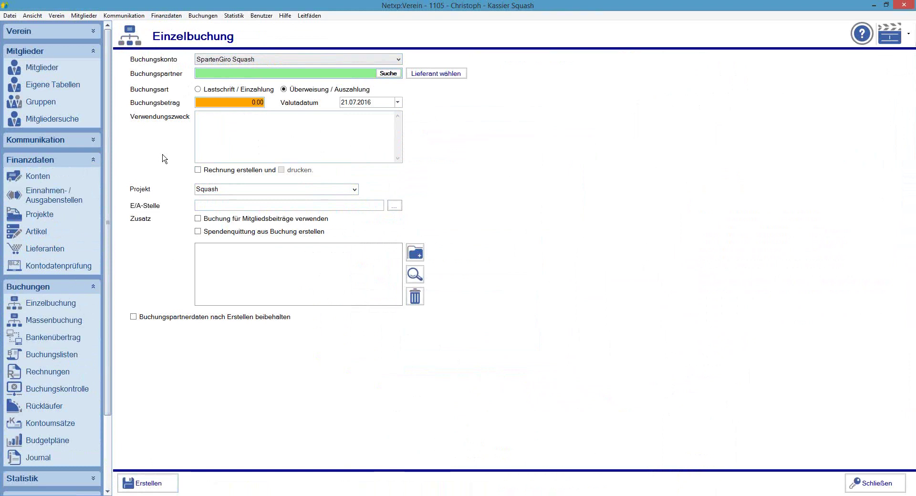
- Search the Journal with E/A-Stellen branch 1 - A) Ideeller Bereich and project Squash selected, and review the listed bookings
drag(108, 160, 108, 231)
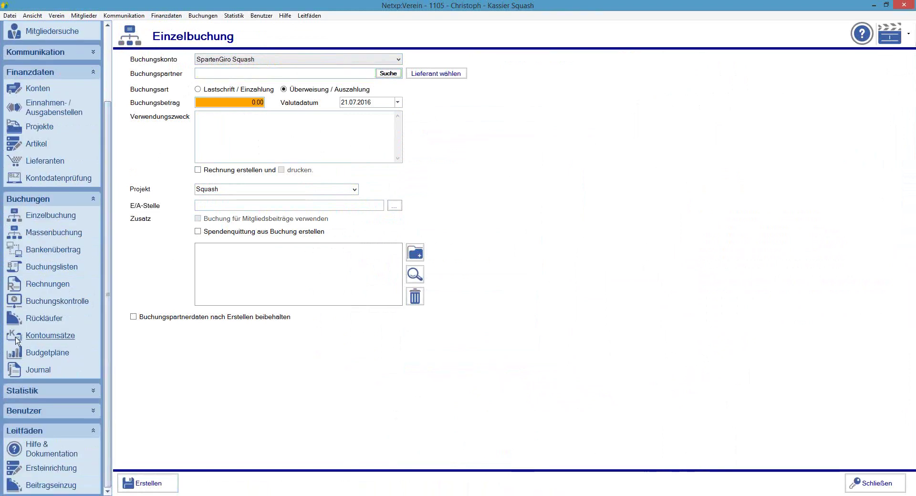
click(31, 370)
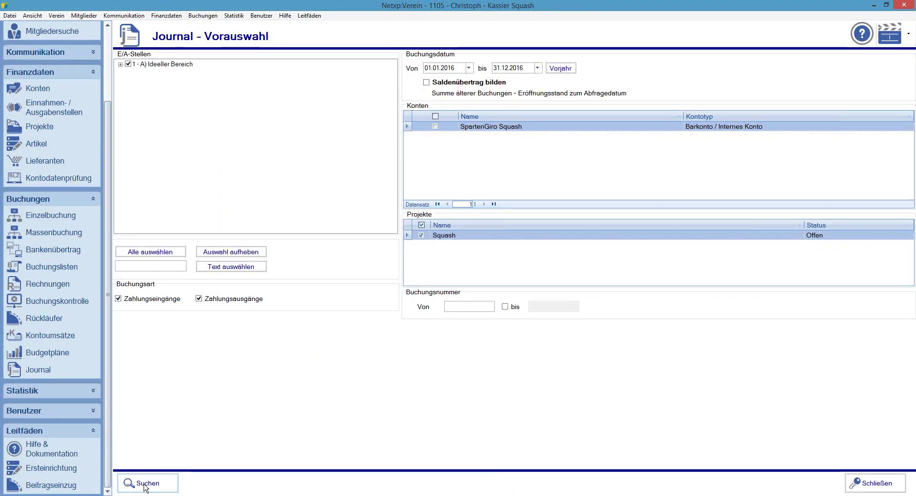
click(145, 484)
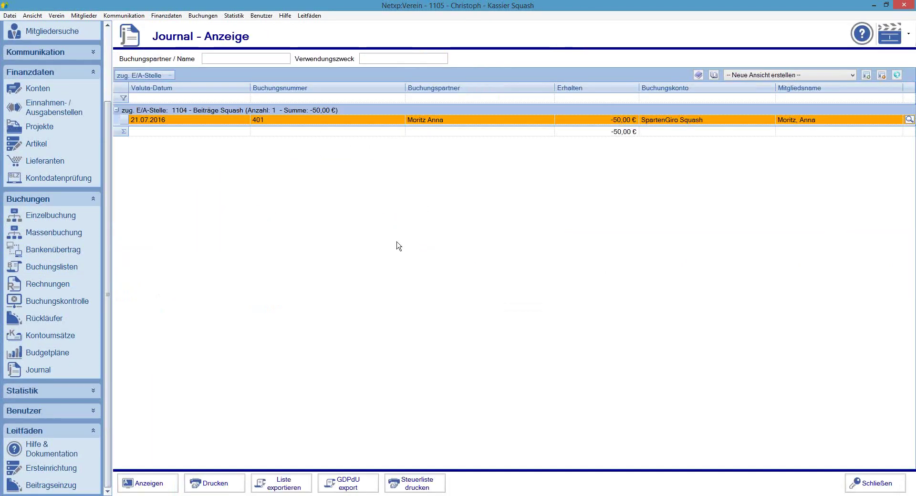
click(860, 486)
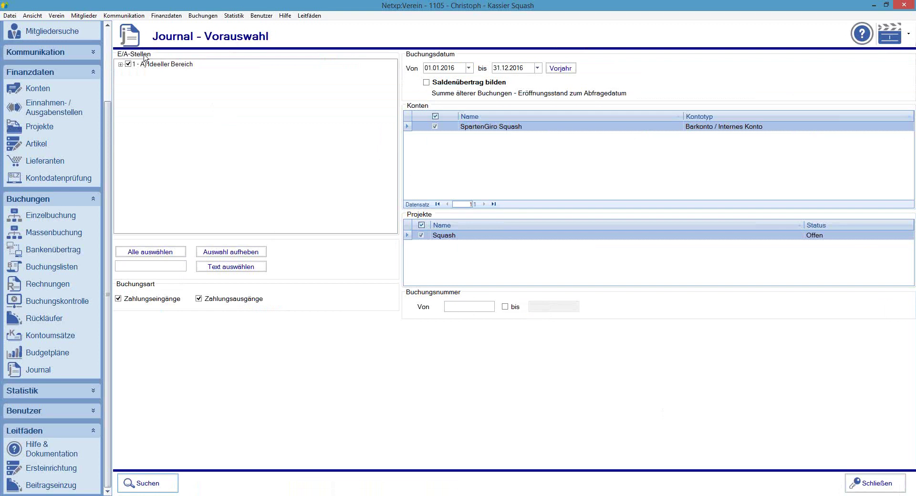
- View the Beiträge available to Kassier Squash and inspect the details of Squash Familie beitragsfrei
scroll(46, 50, up, 3)
click(28, 31)
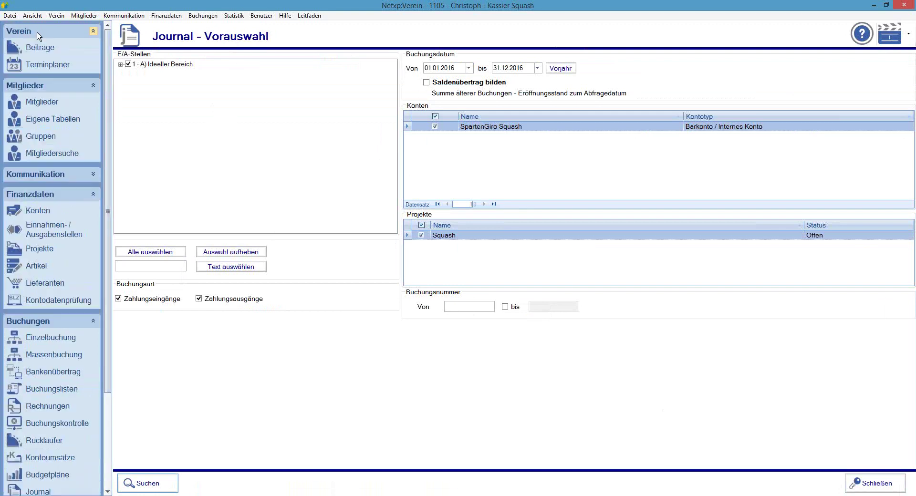
click(40, 48)
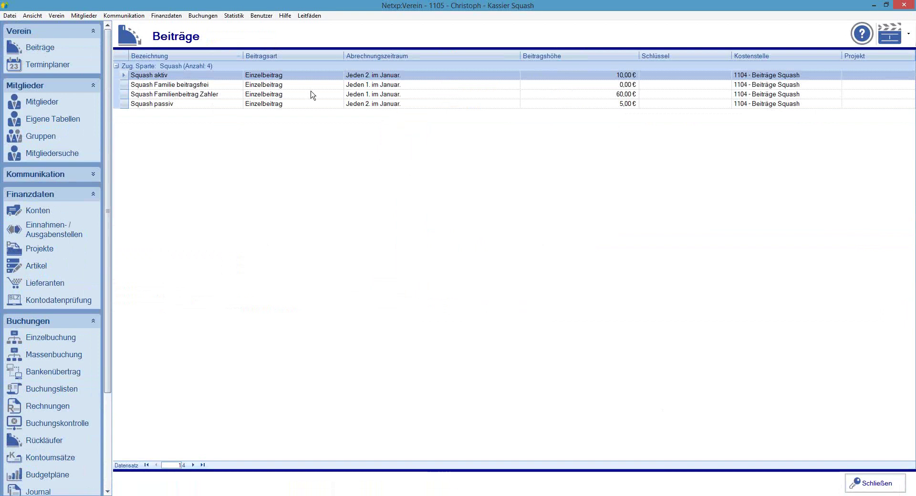
double_click(155, 87)
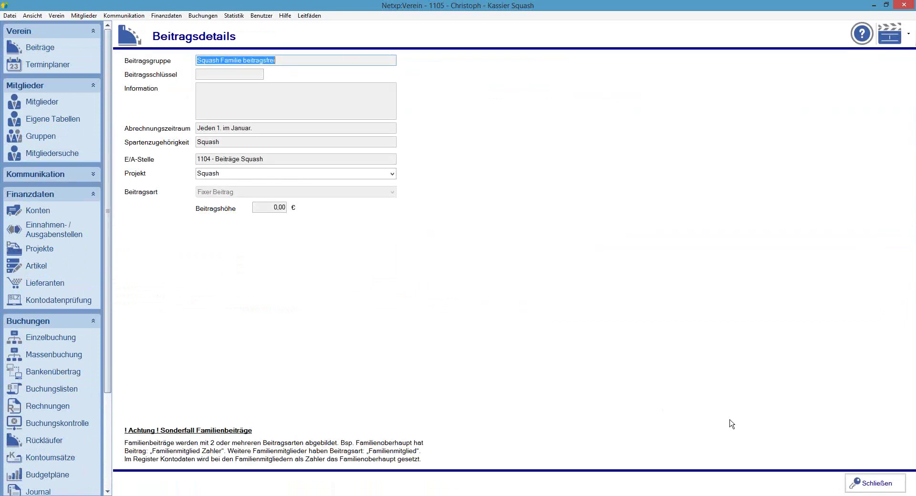
click(872, 484)
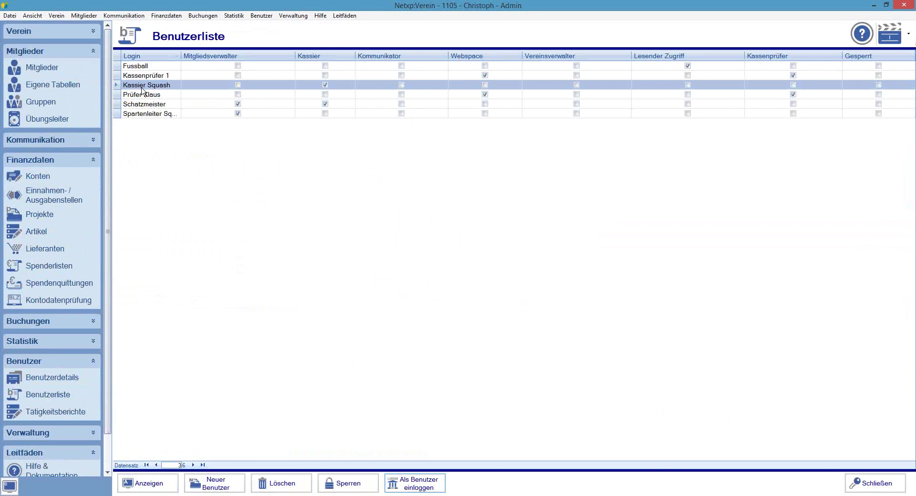
- Open the Kassier Squash user's details as Admin and review the Beitragseinschränkung
click(174, 484)
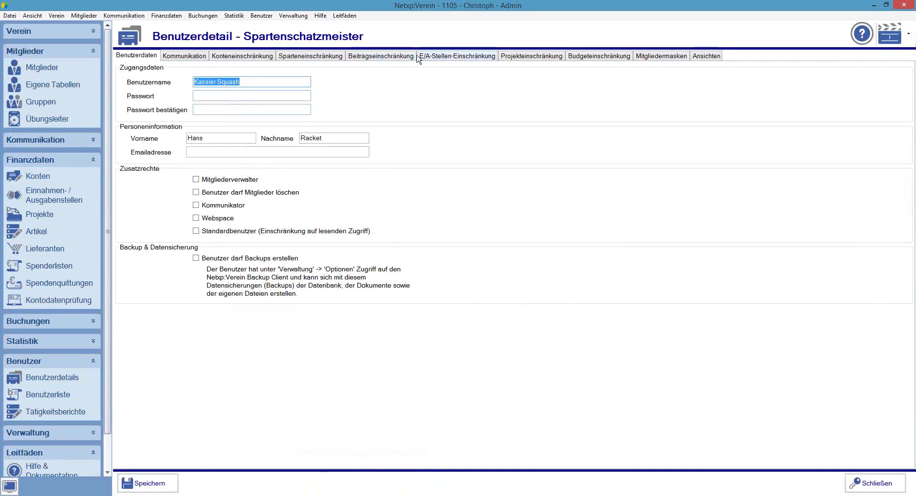
click(398, 56)
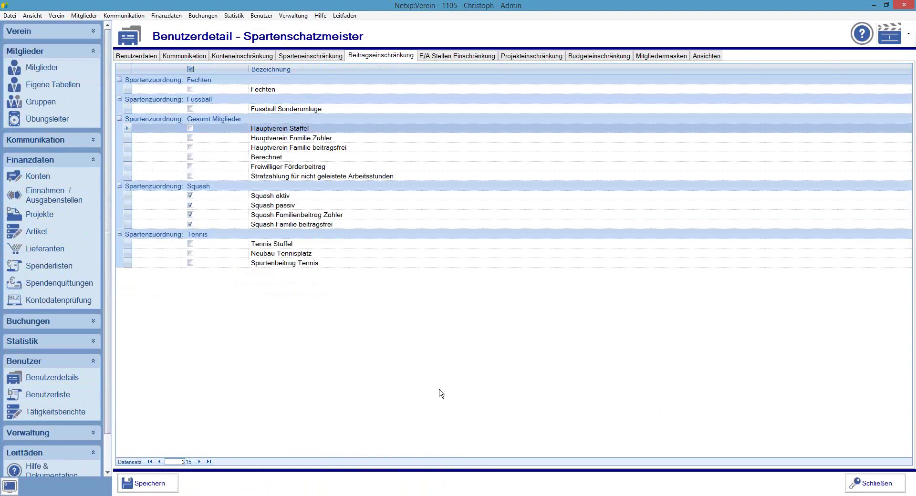
click(874, 6)
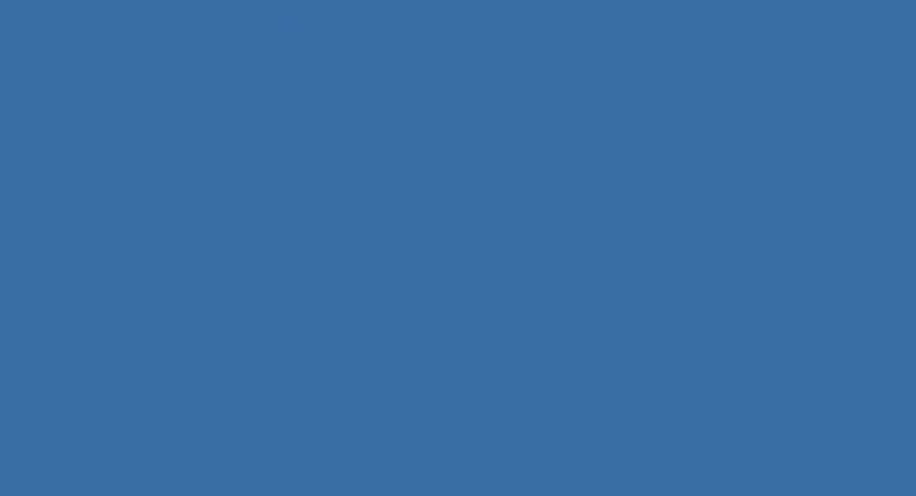
- Log in as Schatzmeister from the Benutzerliste and look through the Verein area available to that user
key(alt+Tab)
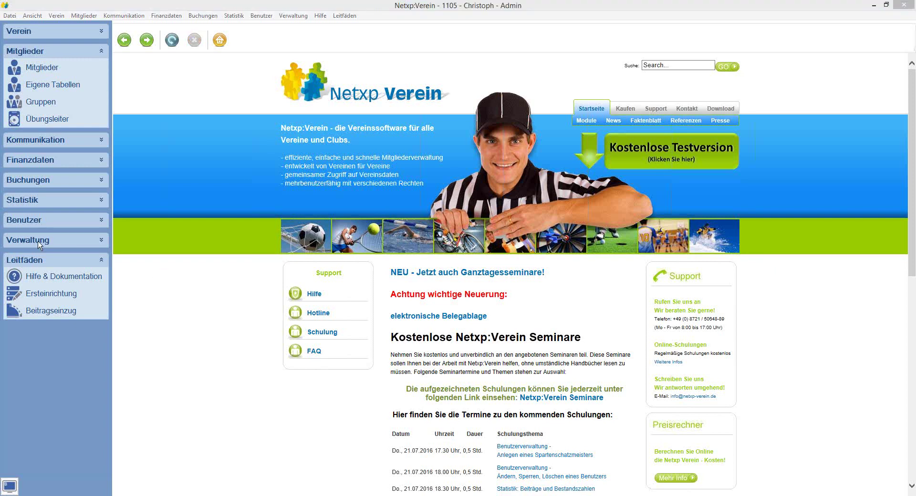
click(47, 242)
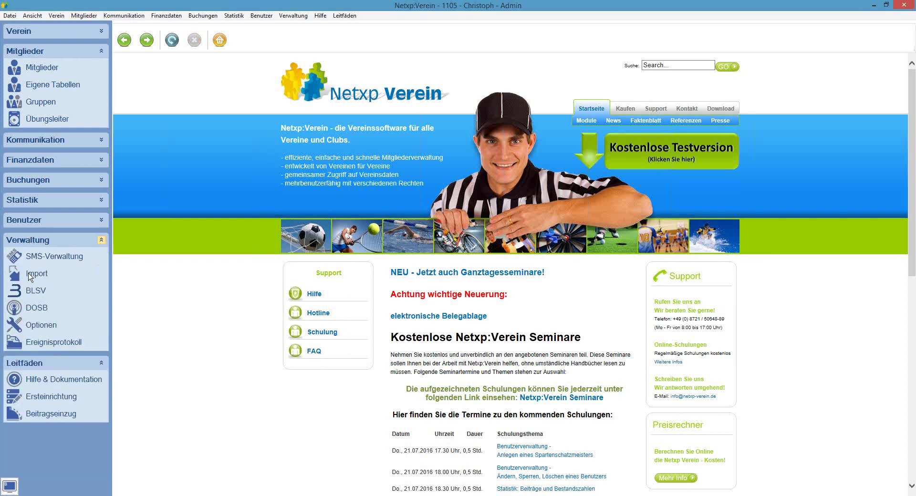
click(30, 220)
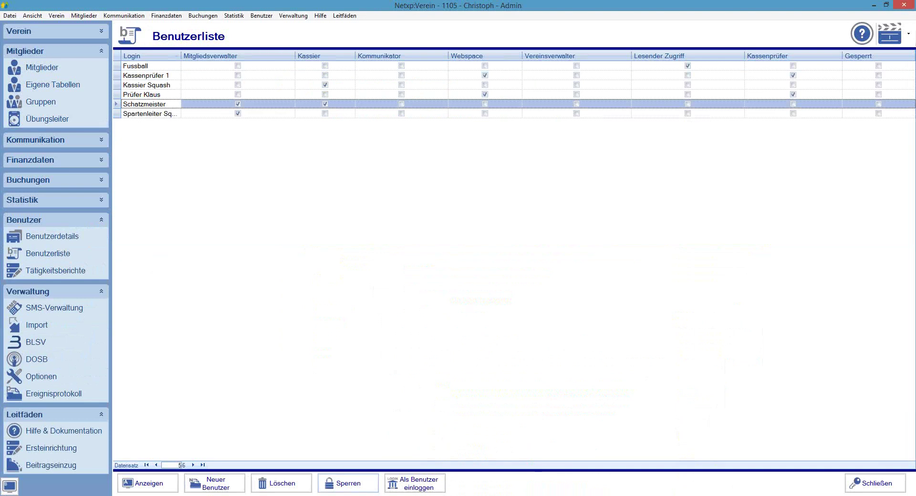
click(415, 483)
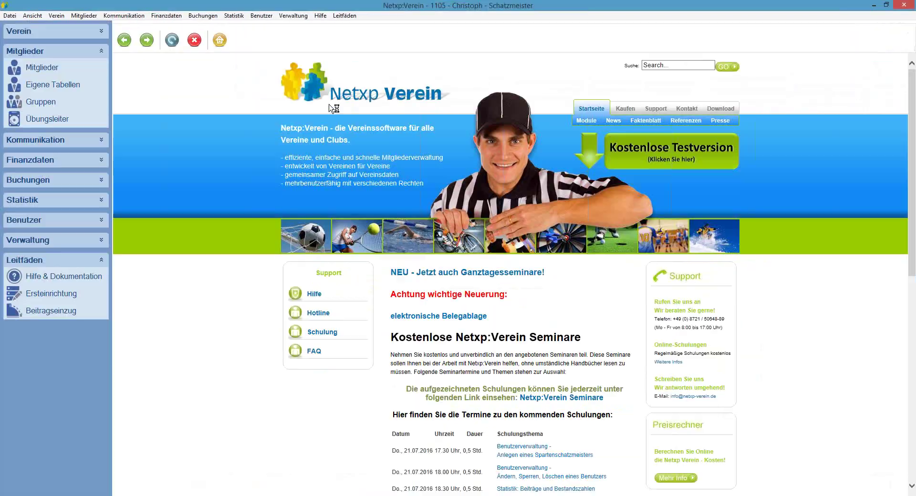
click(41, 32)
click(41, 68)
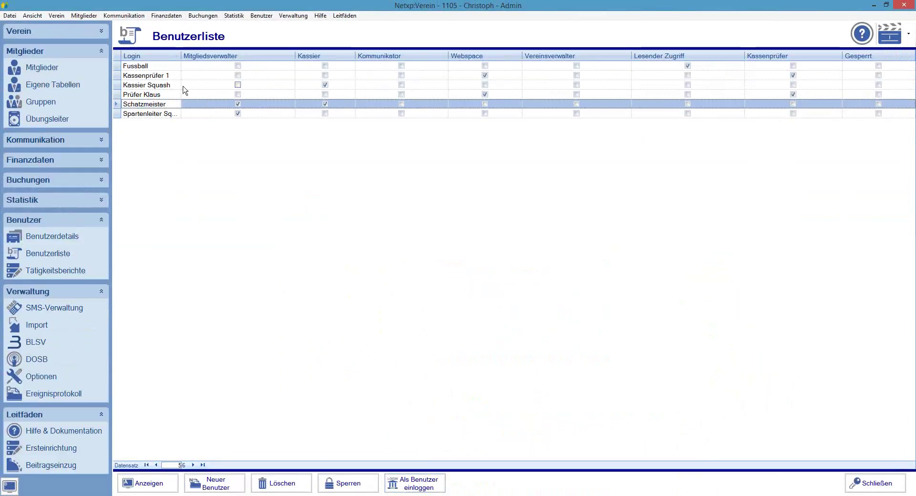
- Open the Mitgliederliste under the Admin login
click(168, 95)
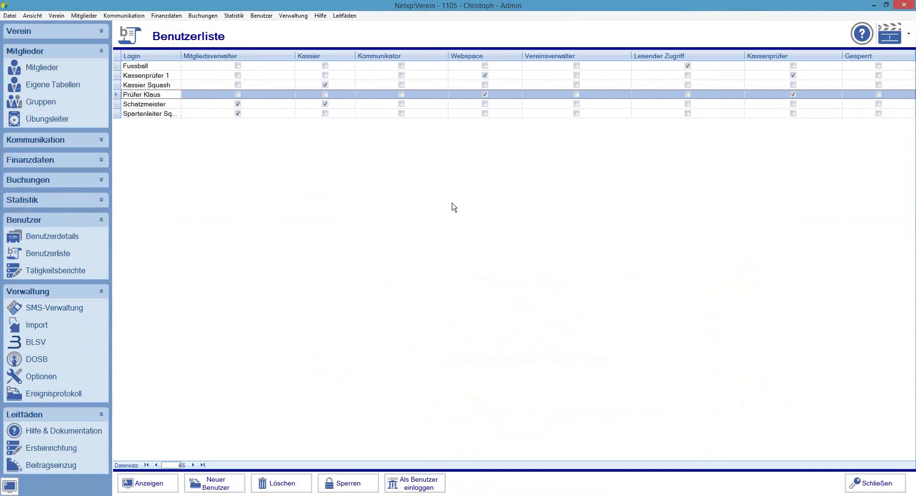
click(42, 67)
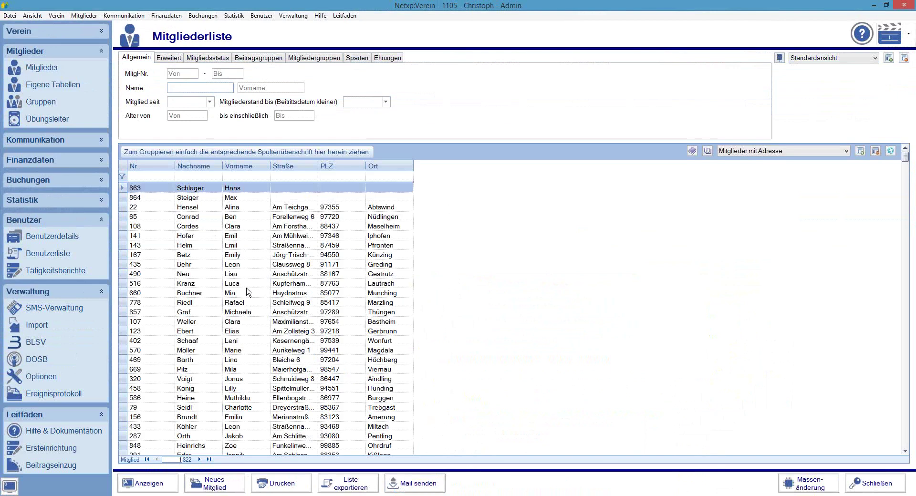
- Open a youth member's record from the Mitgliederliste and examine the assigned Beiträge, including the Strafzahlung entry with Bankeinzug
double_click(249, 294)
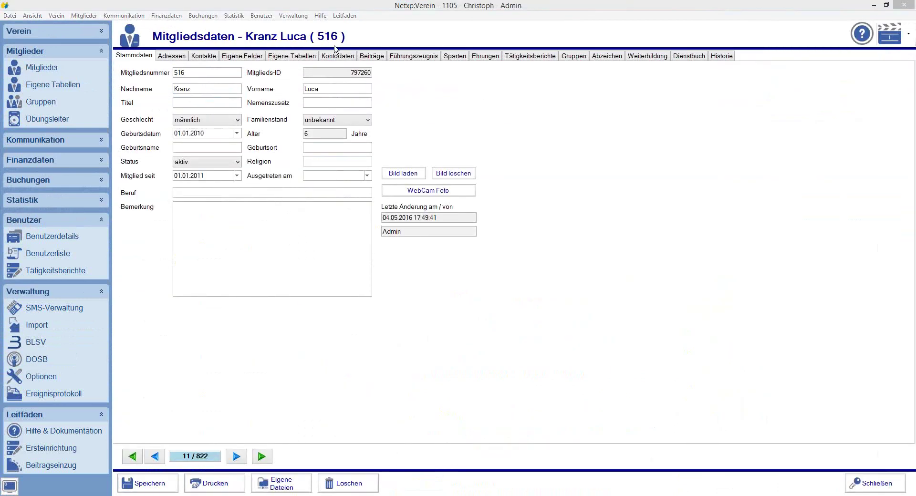
click(372, 58)
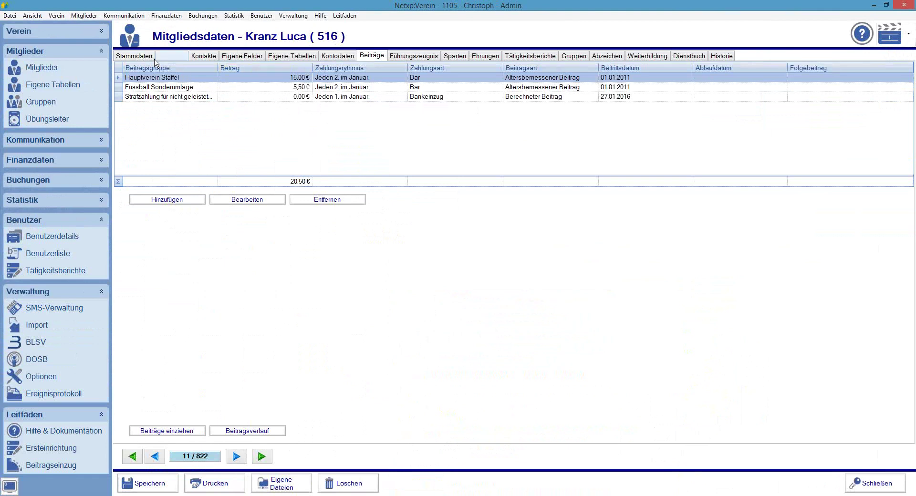
click(535, 187)
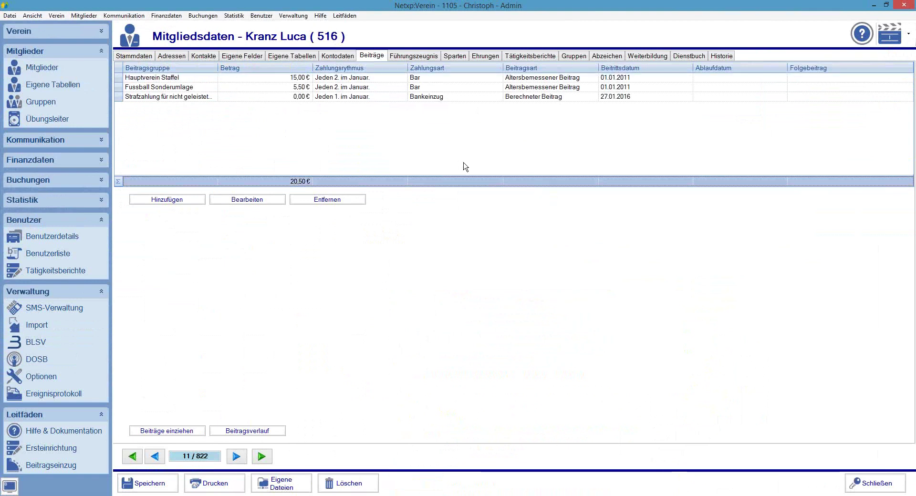
click(445, 97)
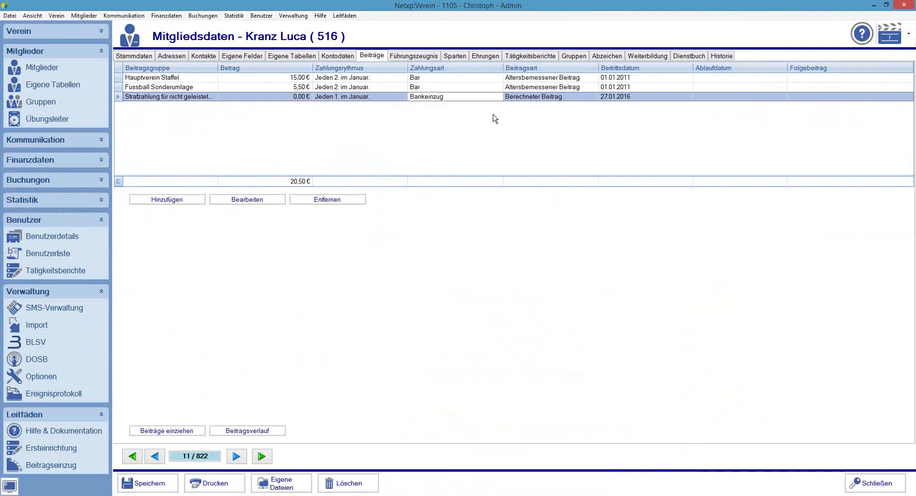
click(366, 57)
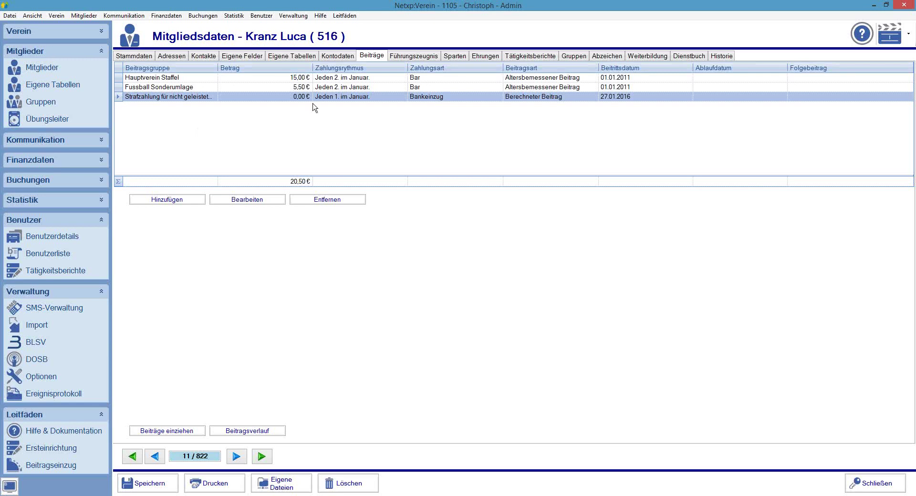
- Check the member's Führungszeugnis data, return to the Fussball Sonderumlage and Strafzahlung entries under Beiträge, and close the record
click(422, 56)
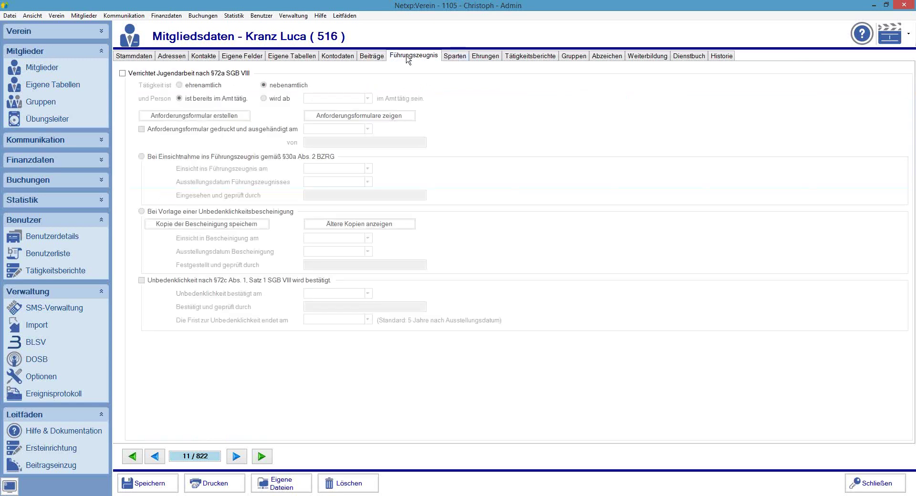
click(377, 57)
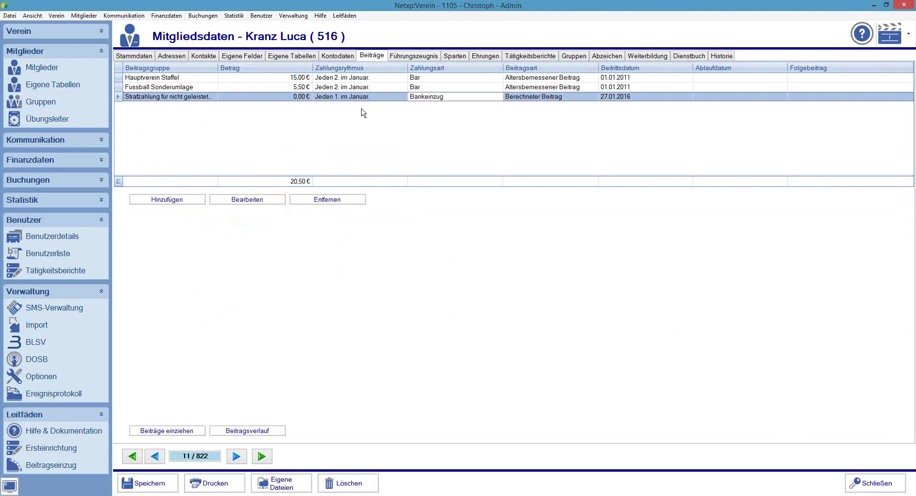
click(423, 88)
click(423, 97)
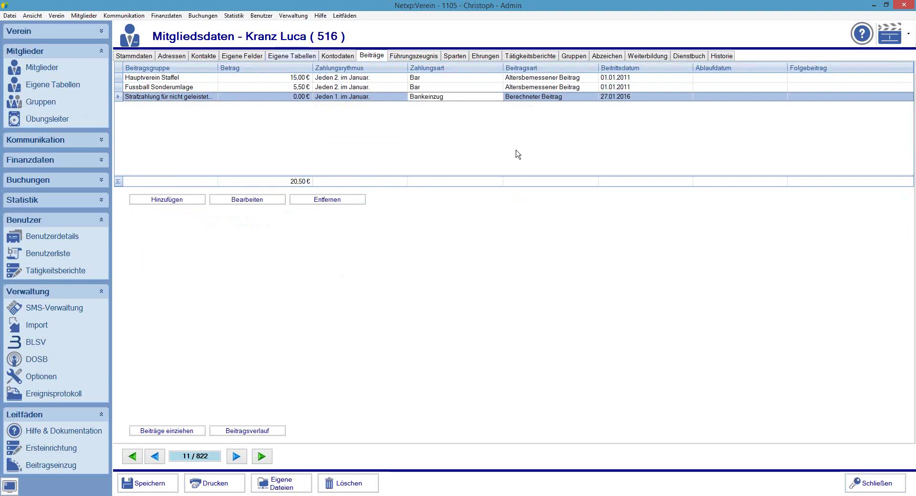
click(875, 484)
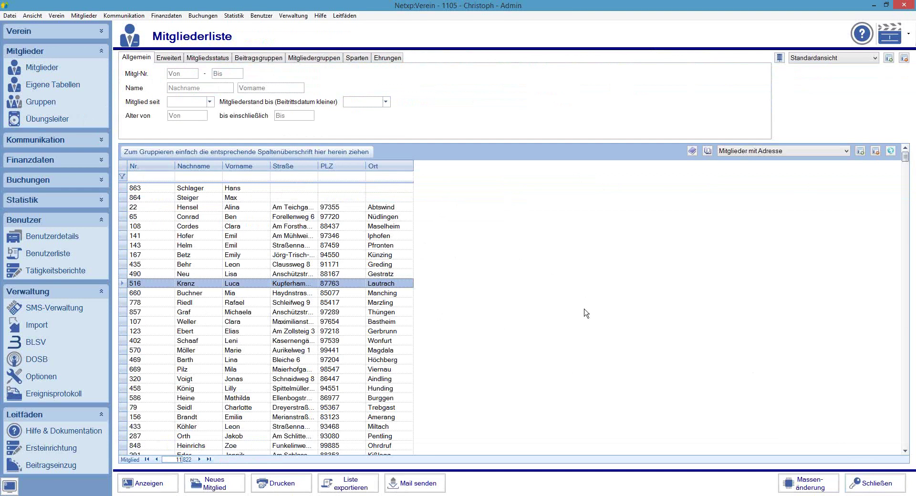
- Open the Kassier Squash user's details from the Benutzerliste
click(48, 254)
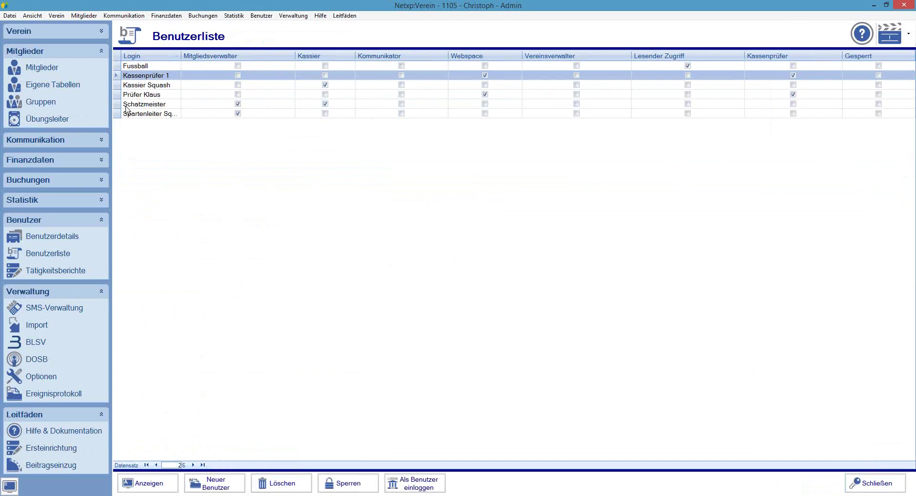
click(150, 86)
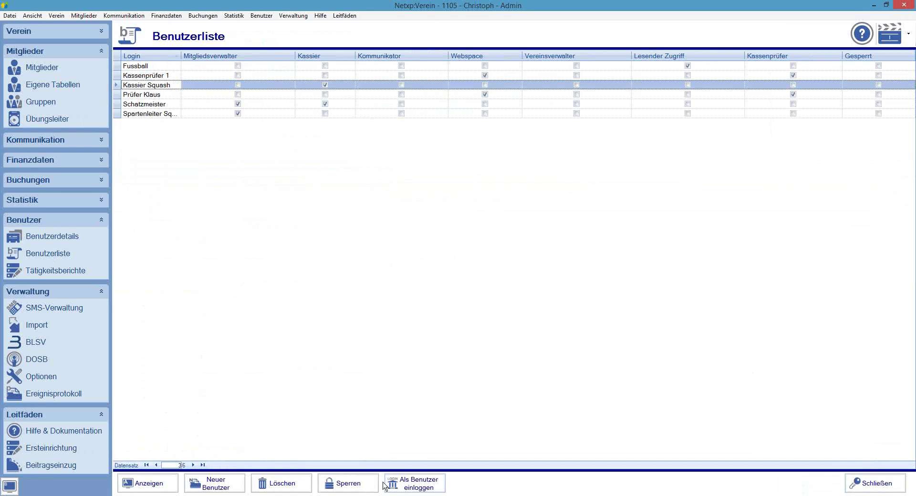
click(152, 483)
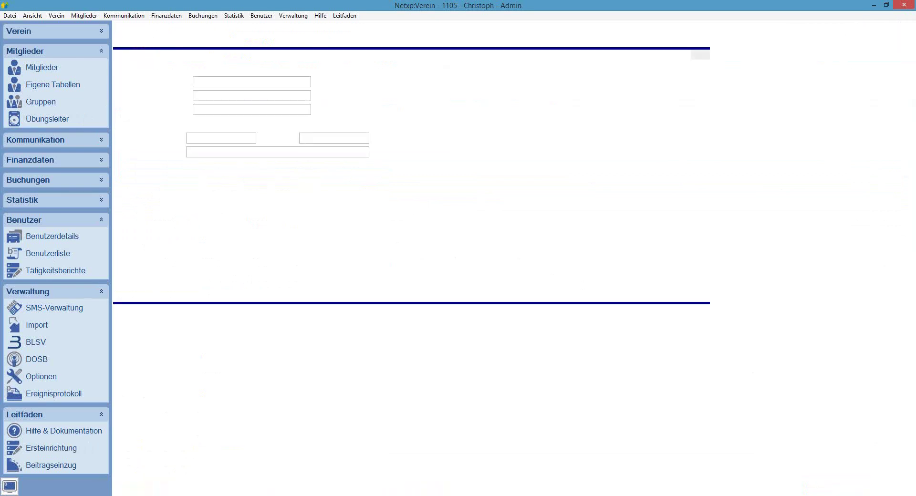